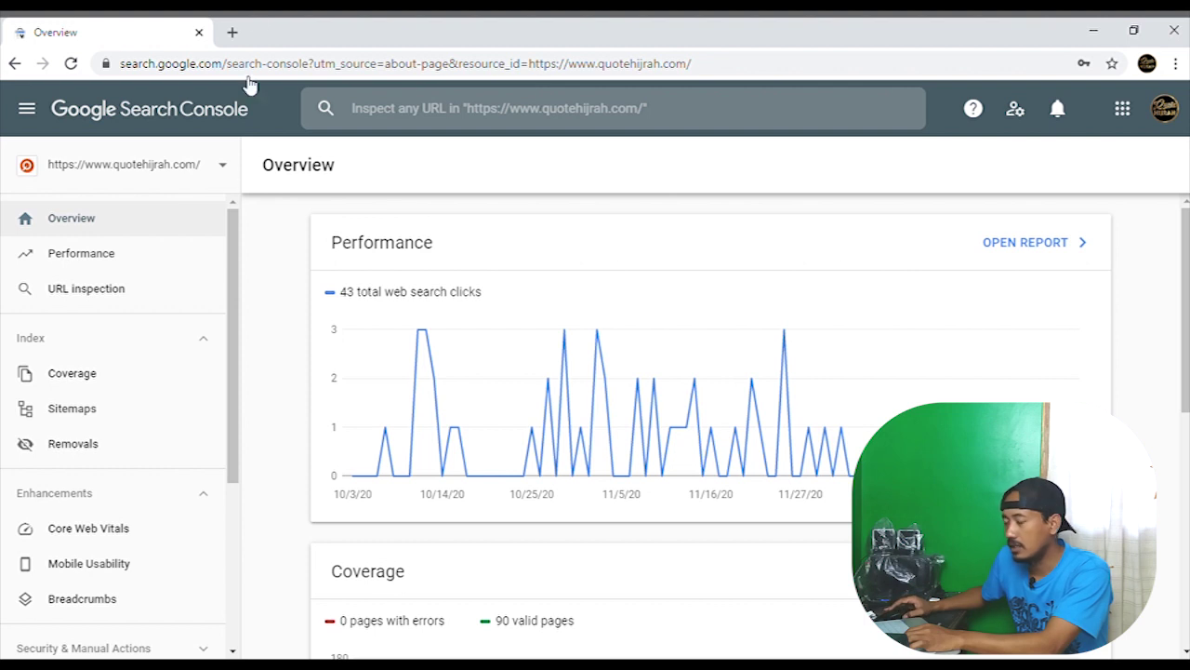
# Open Blogger in a new browser tab and go to the Pengetahuan Islam blog's settings.
pyautogui.click(232, 31)
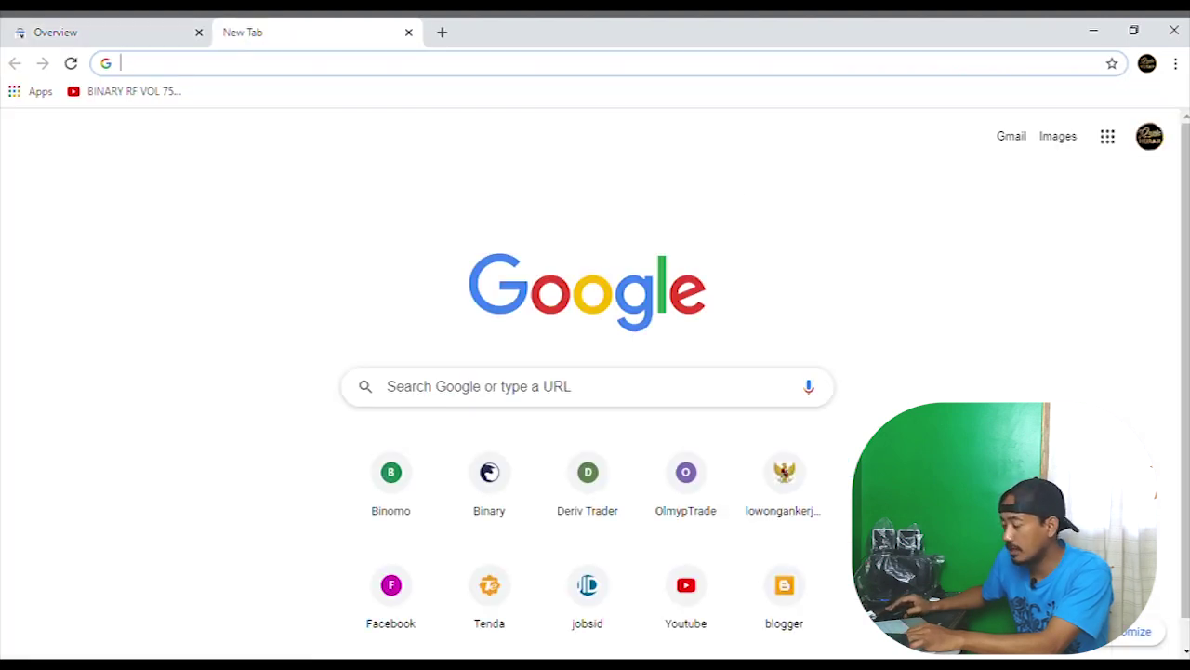
pyautogui.click(786, 603)
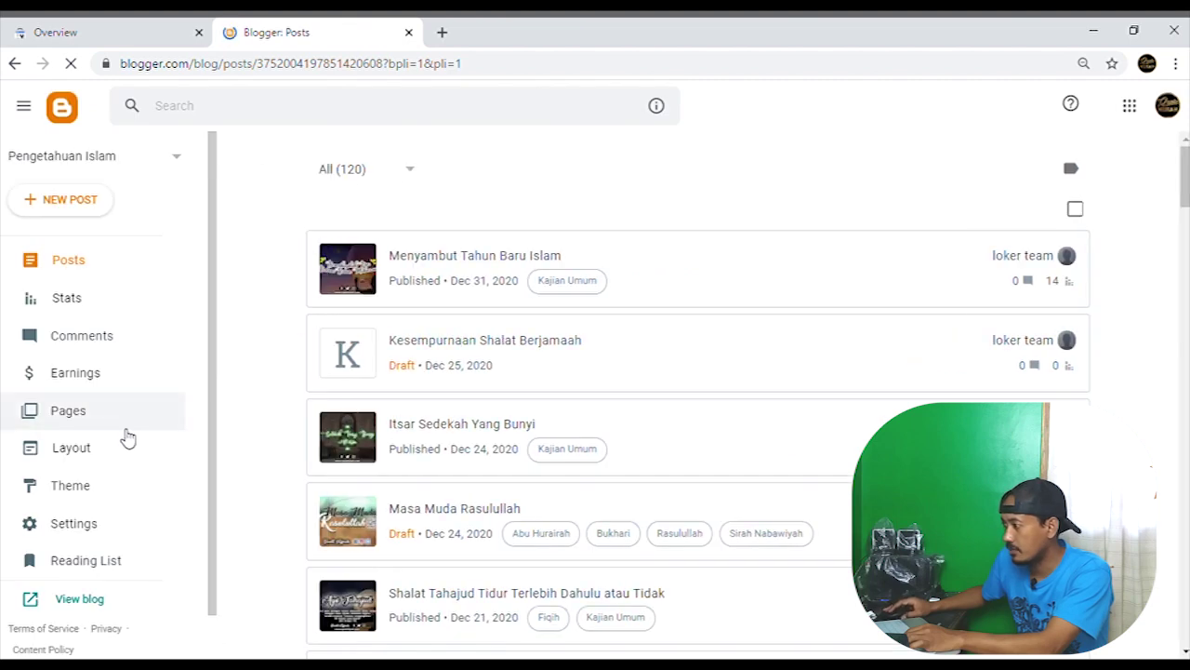
pyautogui.click(82, 527)
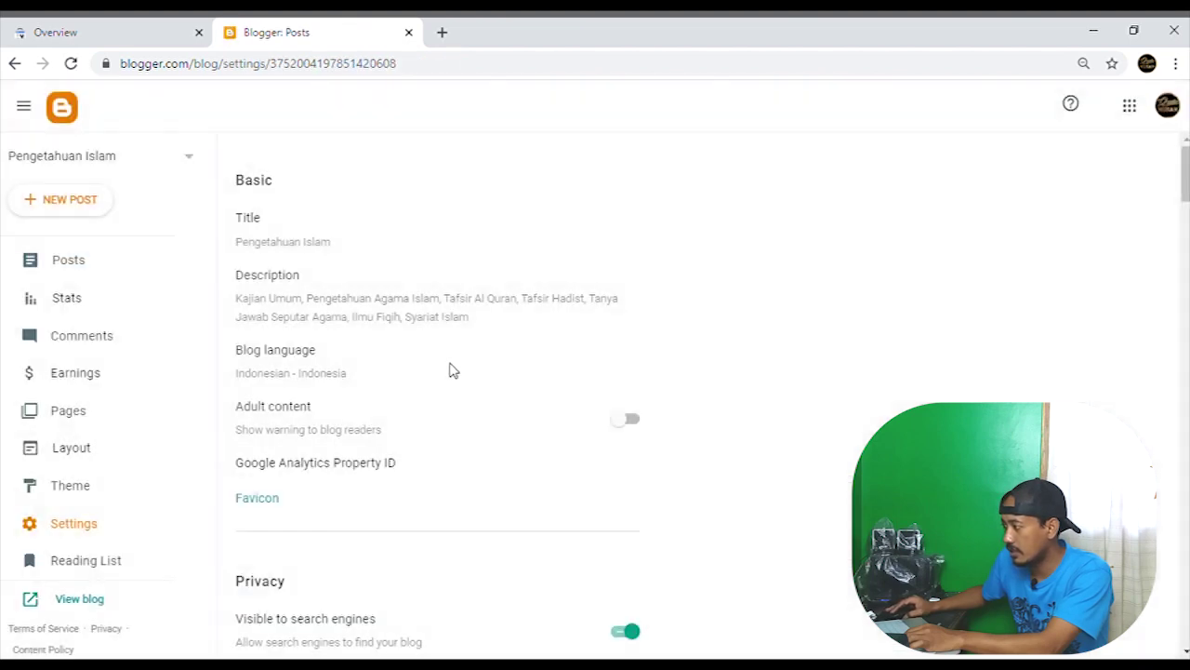
# Open Google Search Console from the blog's Crawlers and indexing settings.
pyautogui.scroll(-3, 487, 333)
pyautogui.scroll(-15, 487, 333)
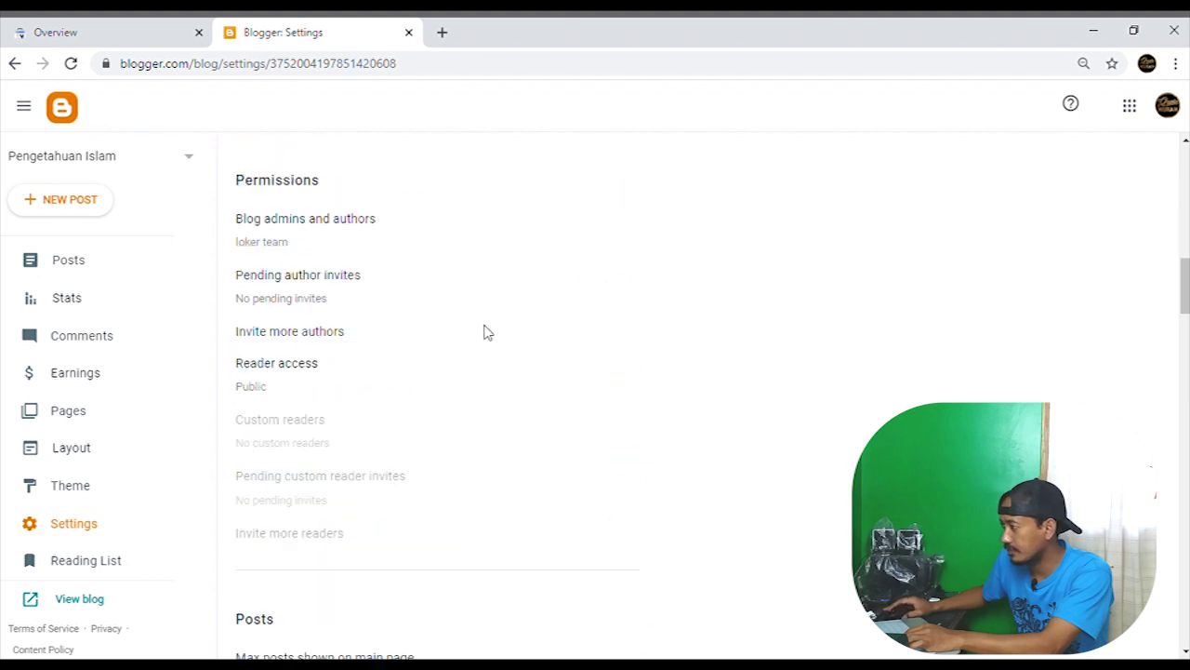
pyautogui.scroll(-15, 487, 333)
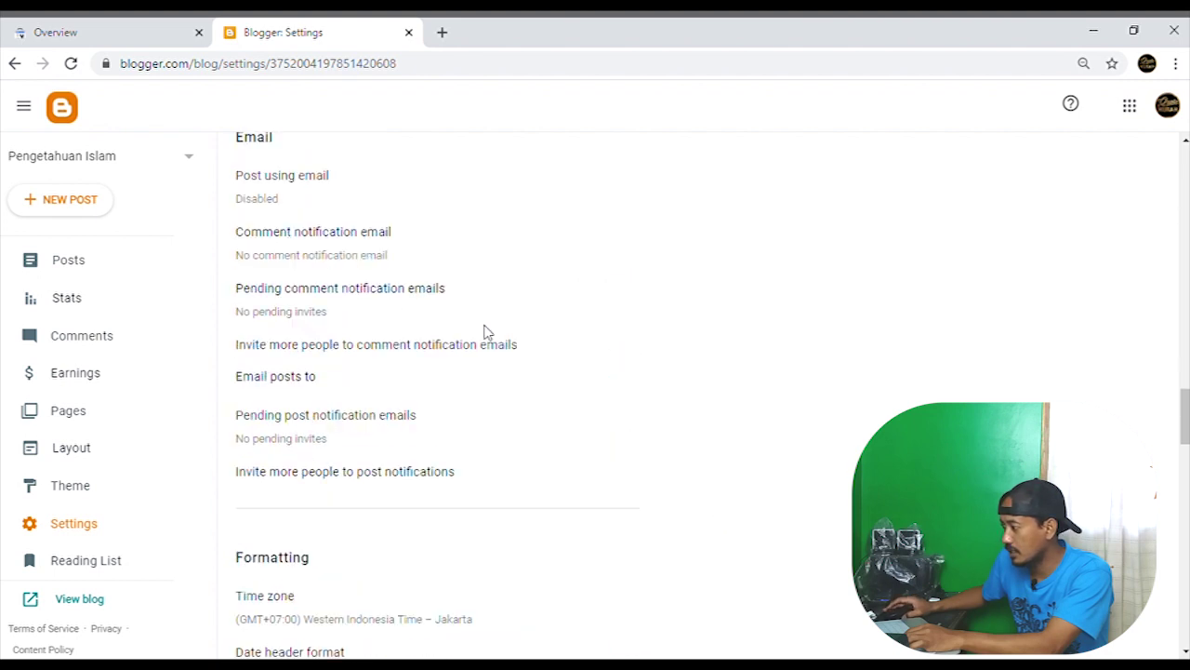
pyautogui.scroll(-5, 483, 333)
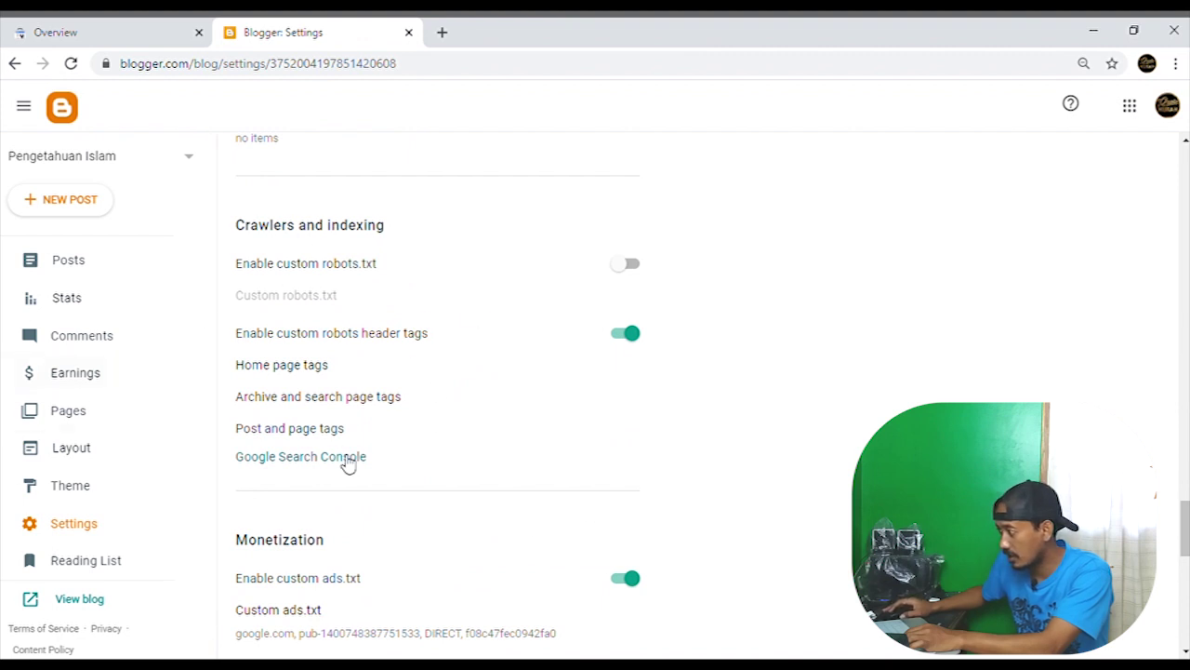
pyautogui.click(345, 458)
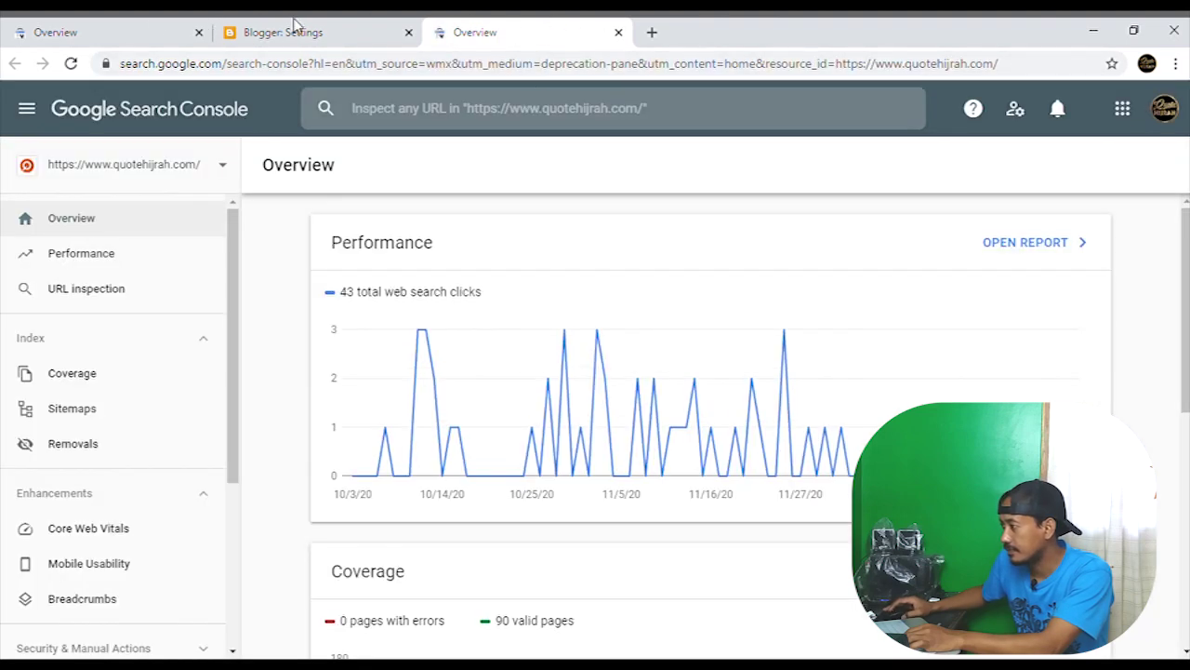
# Return to the original Search Console tab and start adding a new property.
pyautogui.click(156, 27)
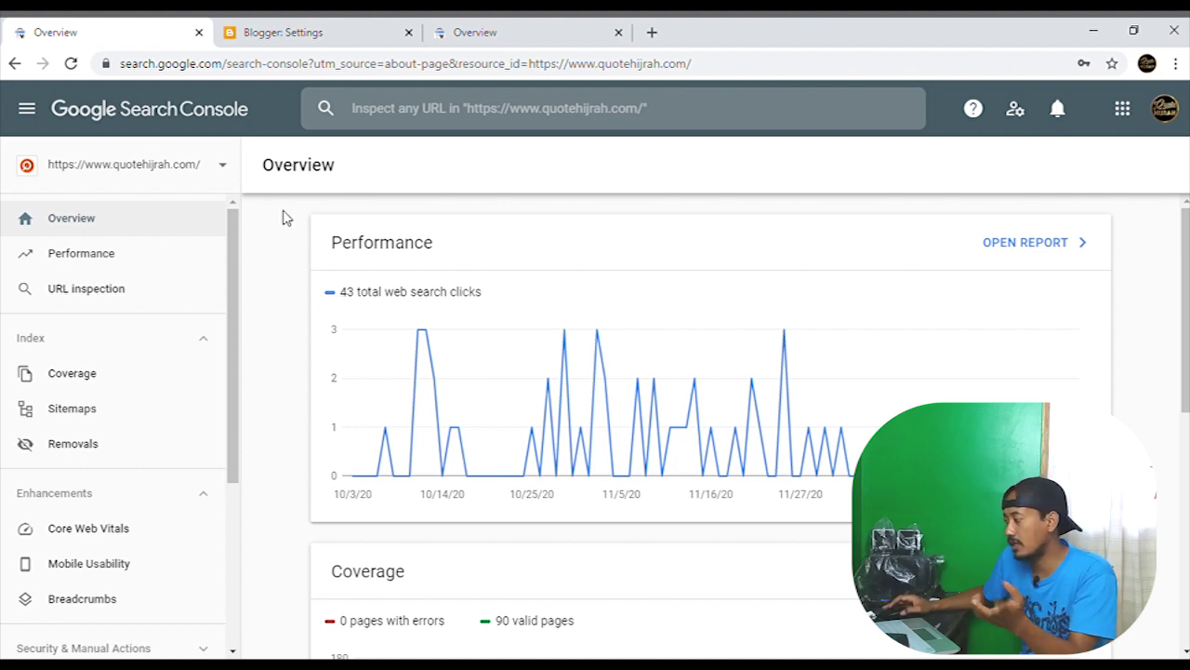
pyautogui.click(225, 166)
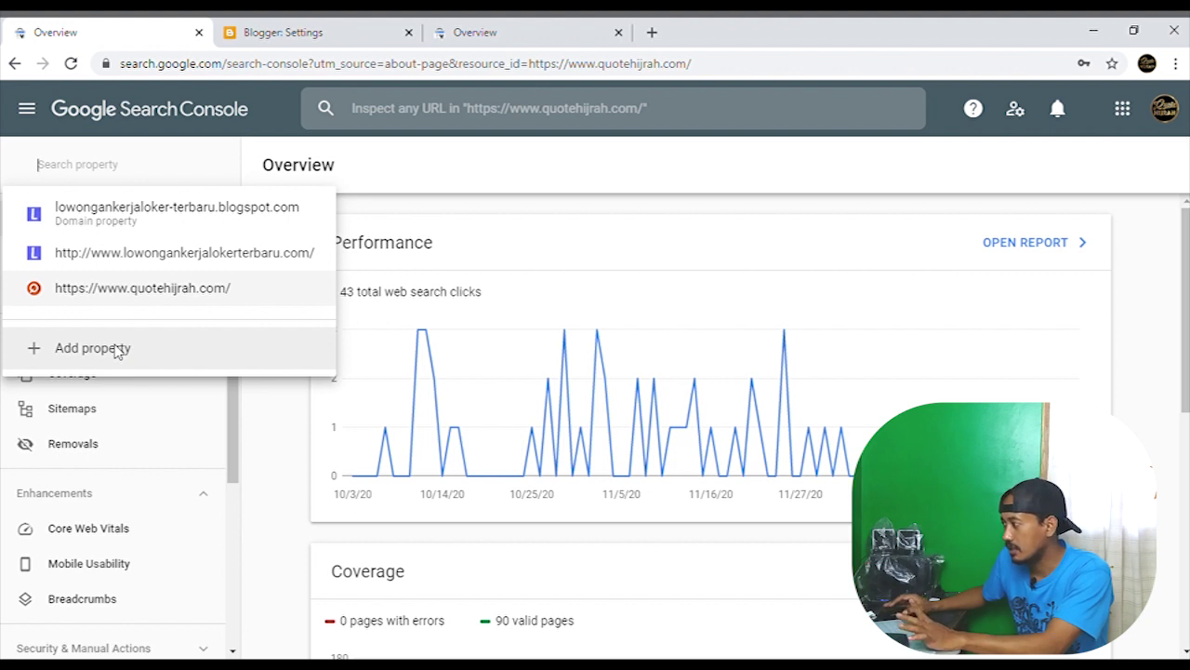
pyautogui.click(285, 30)
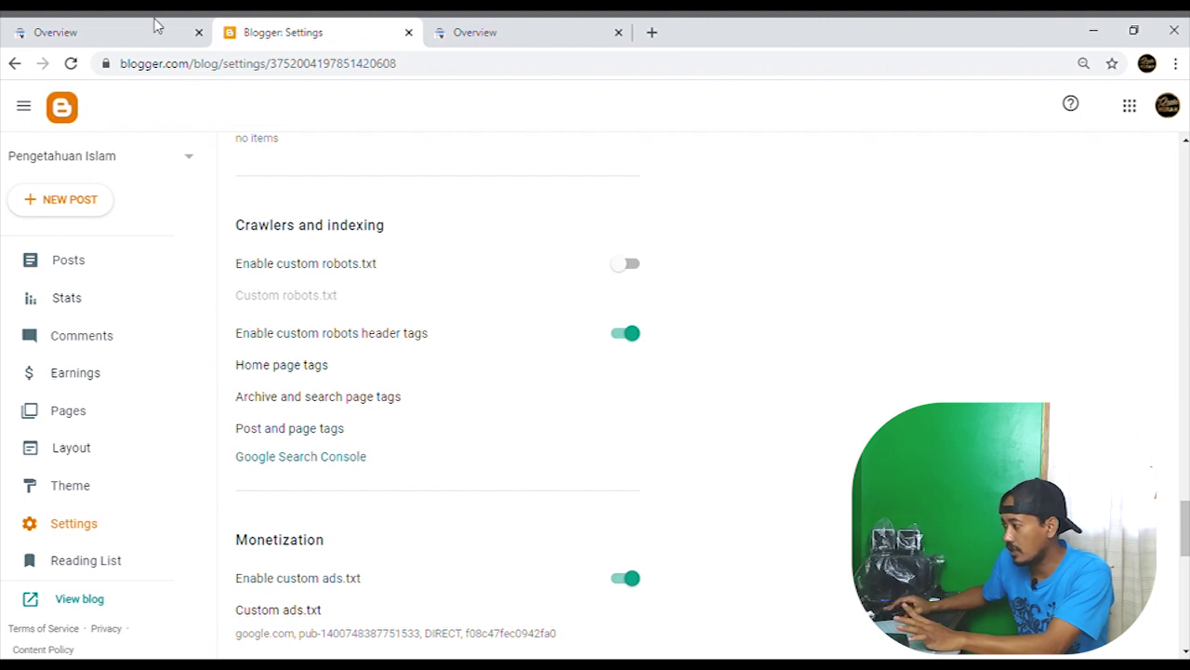
pyautogui.click(106, 28)
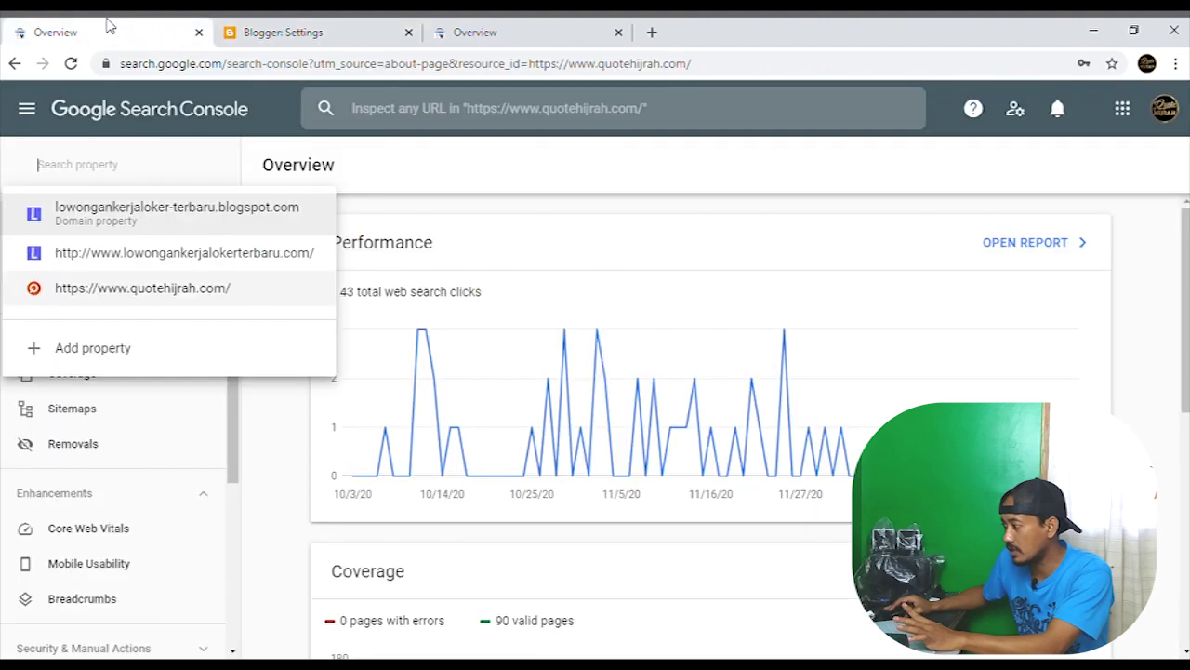
pyautogui.click(93, 348)
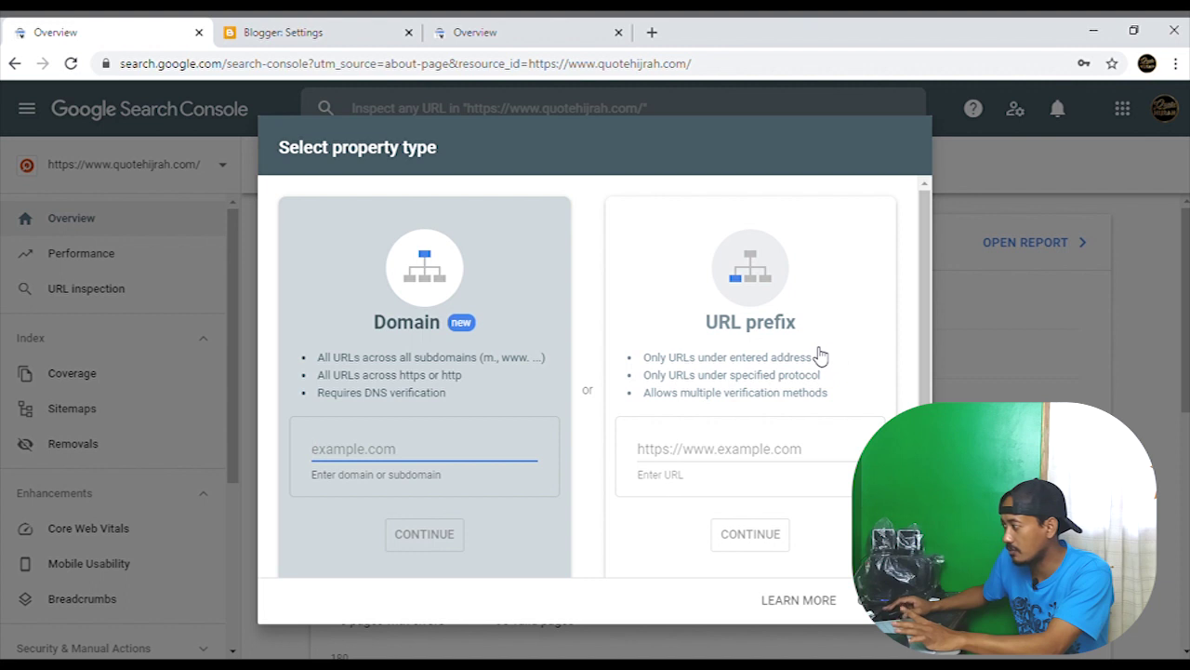
pyautogui.click(796, 457)
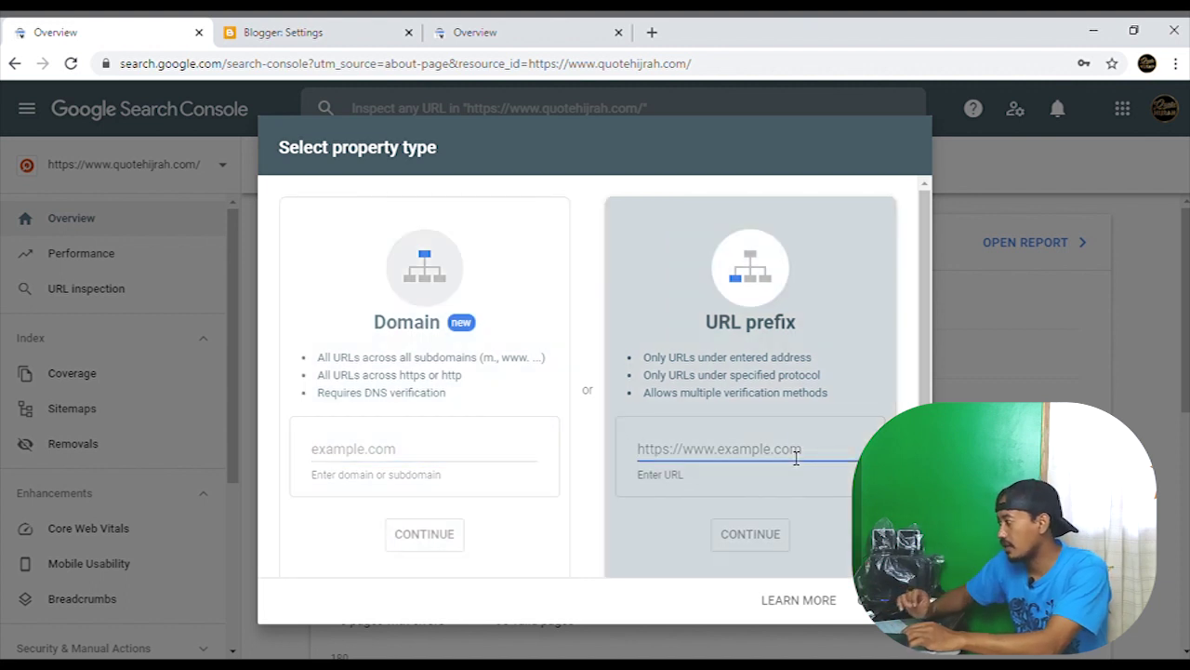
pyautogui.write('ht')
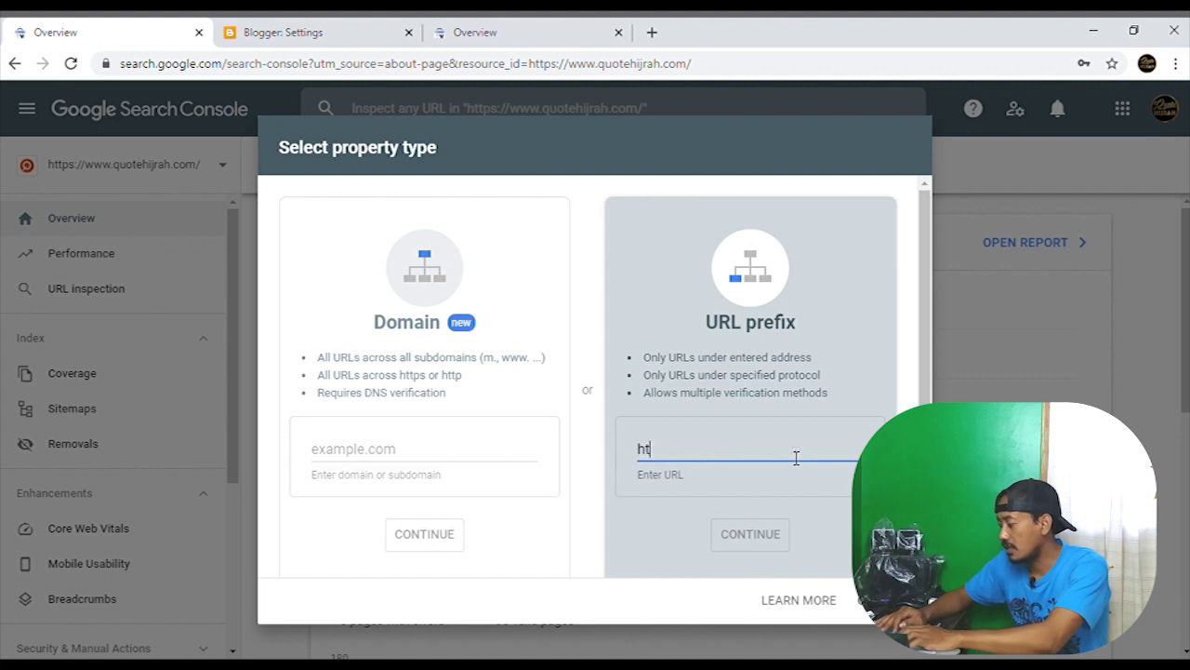
pyautogui.write('tps:')
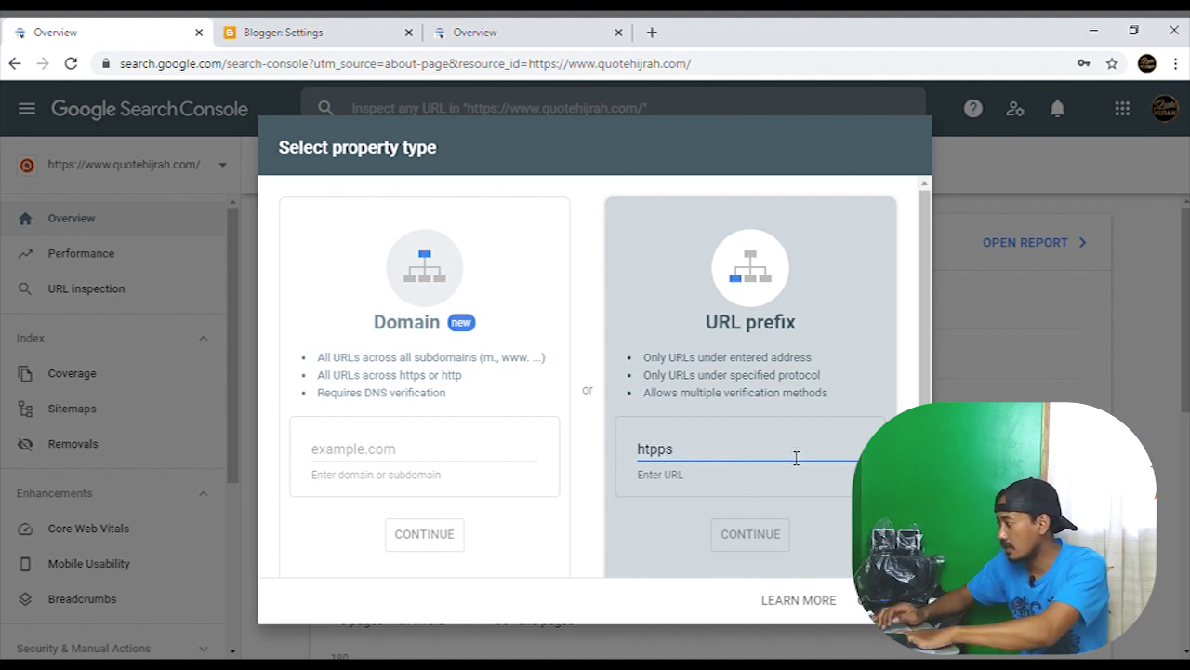
pyautogui.press('BackSpace')
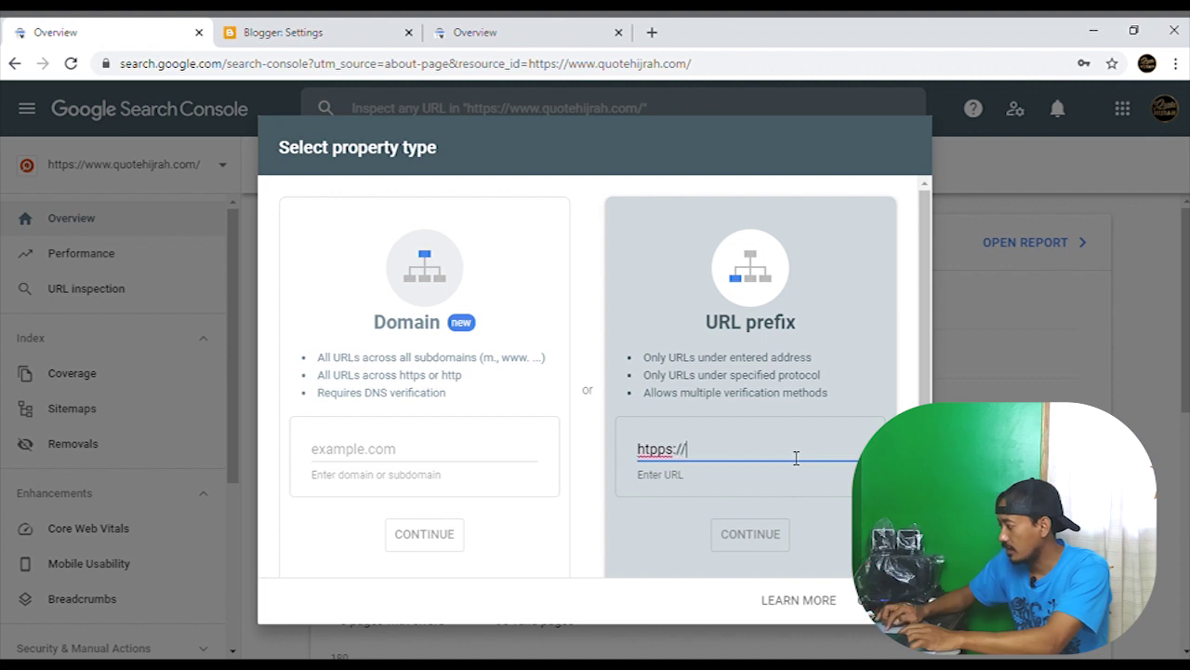
pyautogui.write('://www.do')
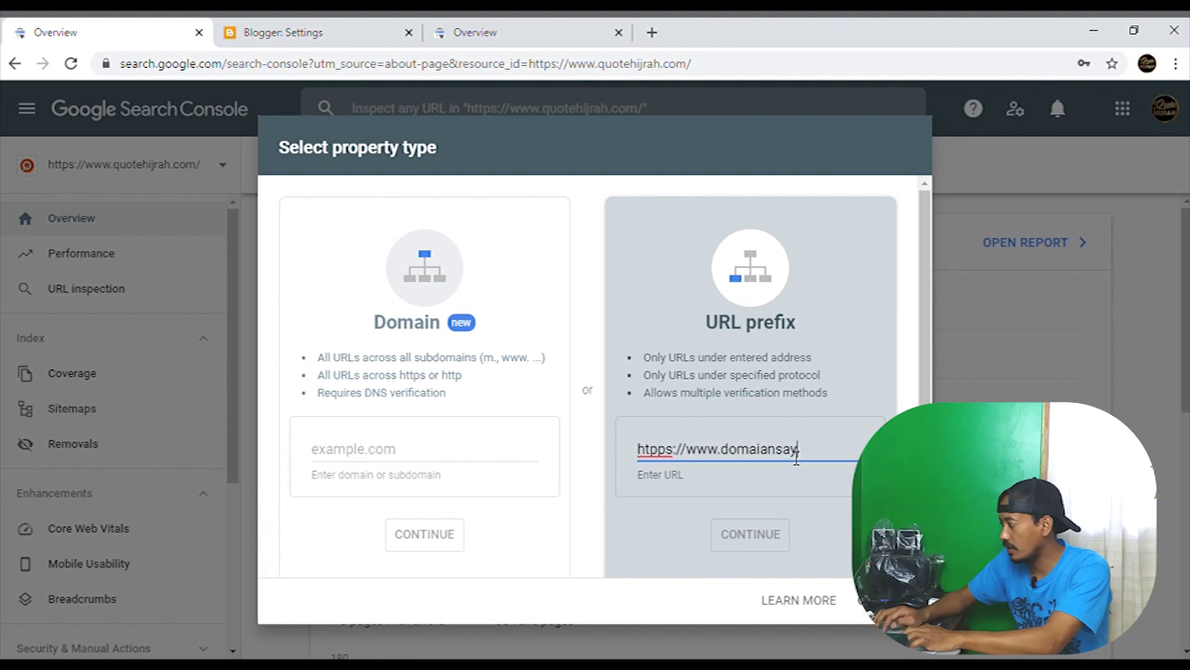
pyautogui.write('mains')
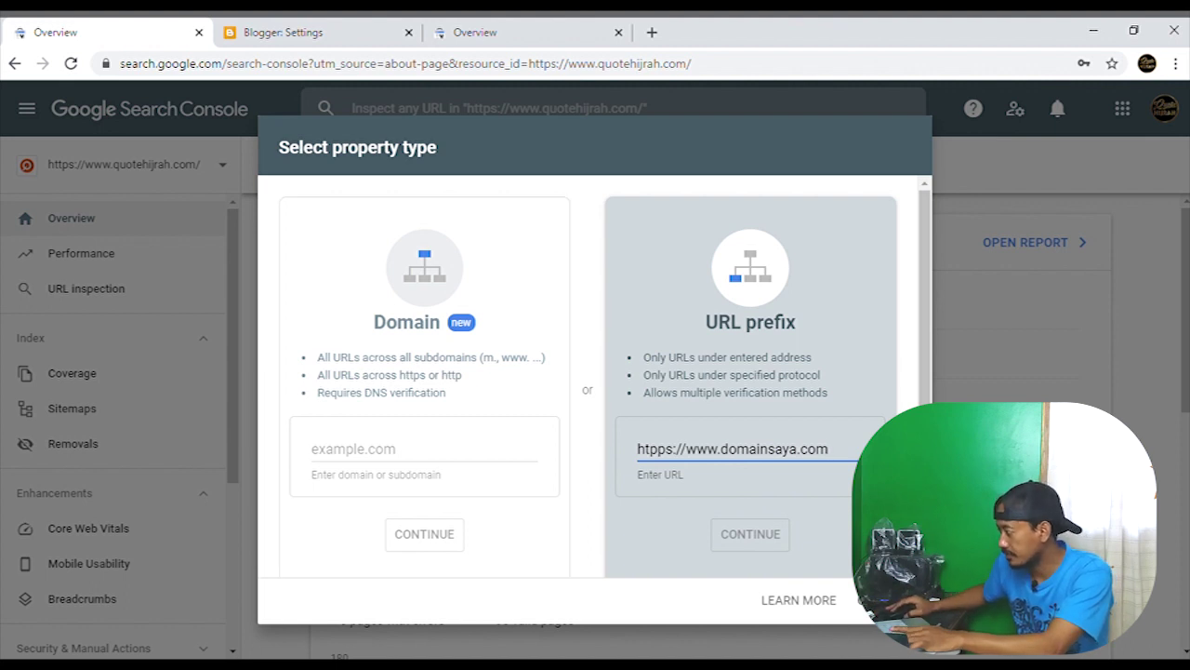
pyautogui.press('Escape')
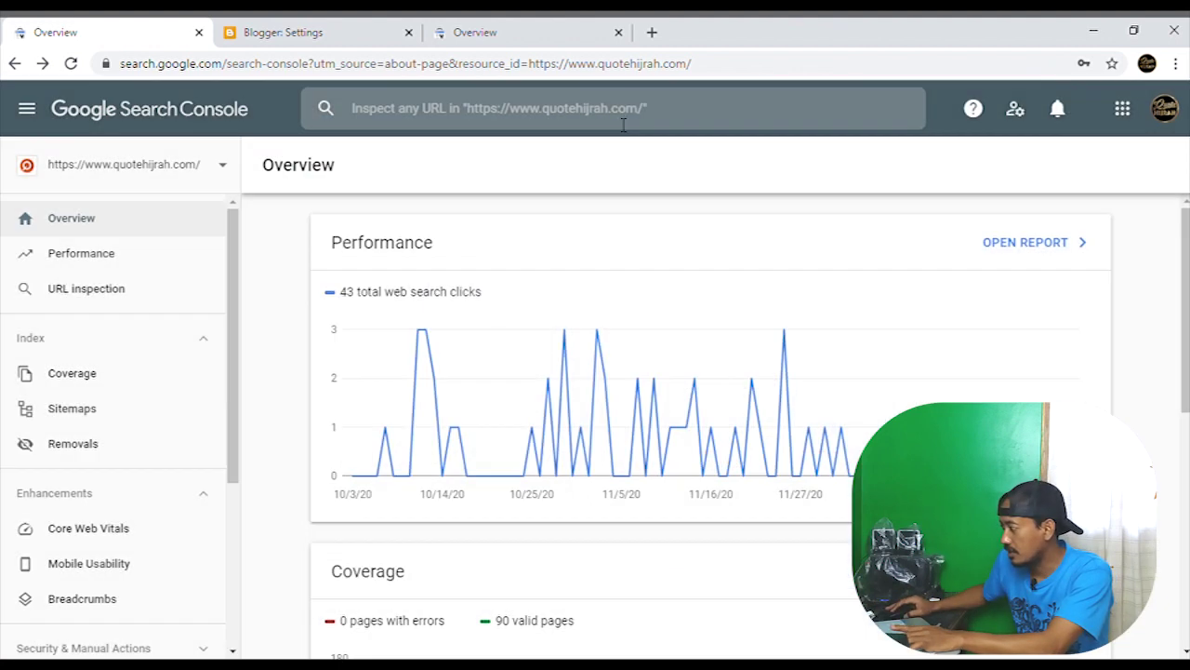
# Close the duplicate Search Console tab and look over the quotehijrah.com messages and the property list.
pyautogui.click(618, 33)
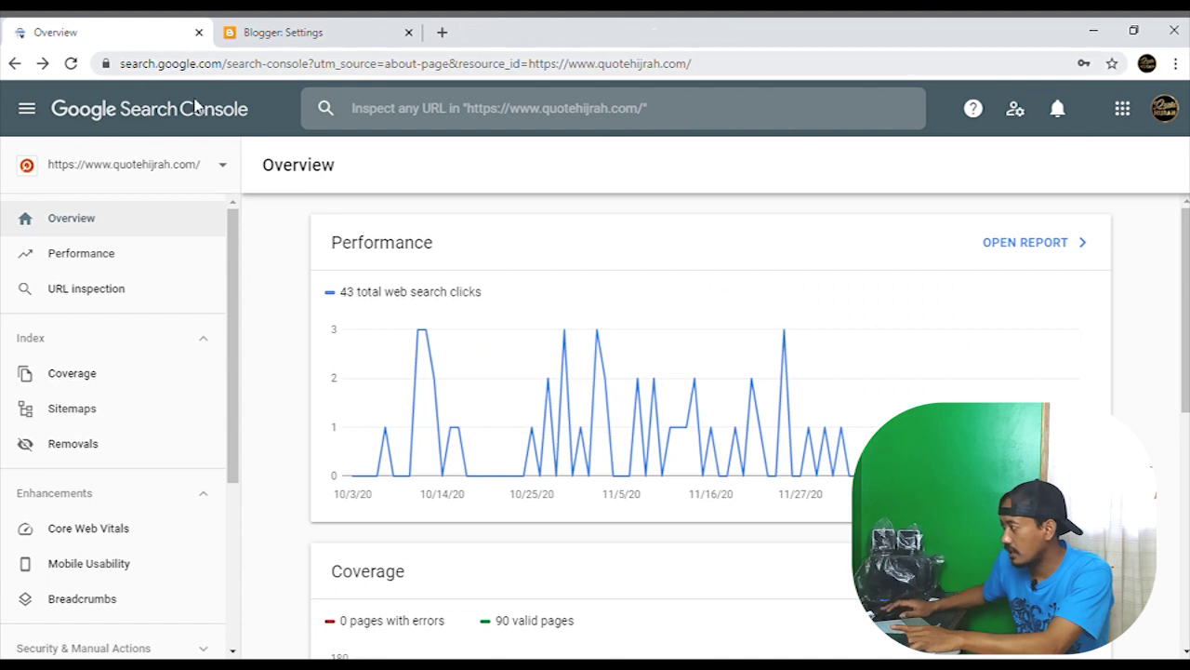
pyautogui.click(1057, 107)
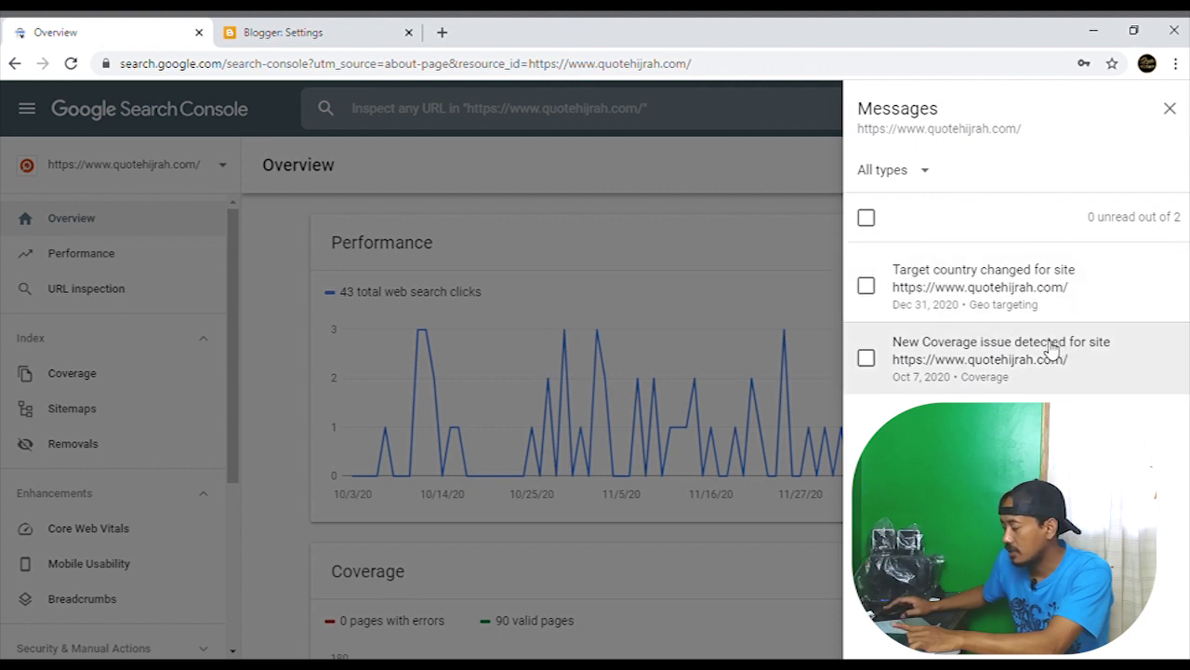
pyautogui.click(693, 157)
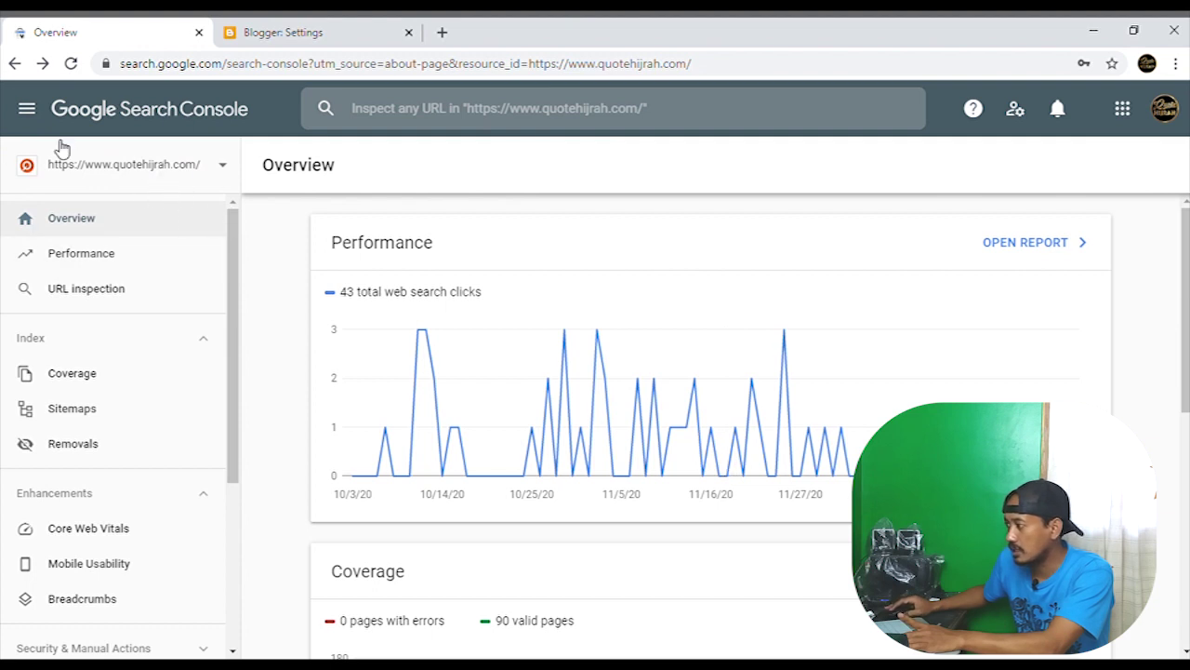
pyautogui.click(224, 168)
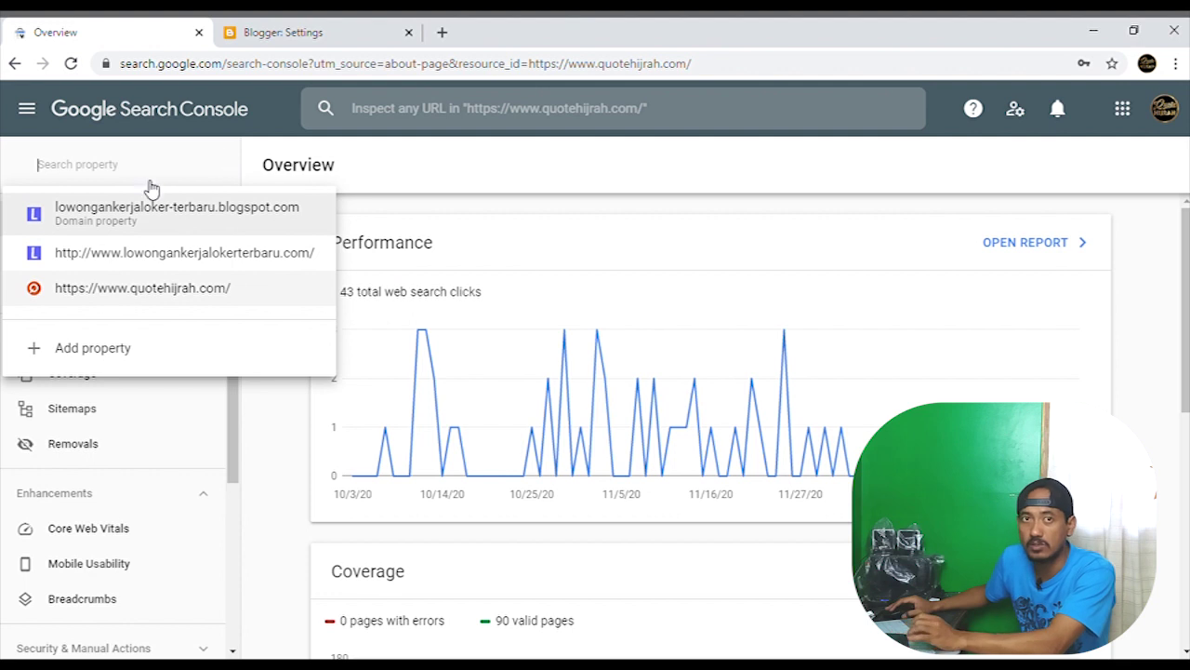
pyautogui.click(244, 462)
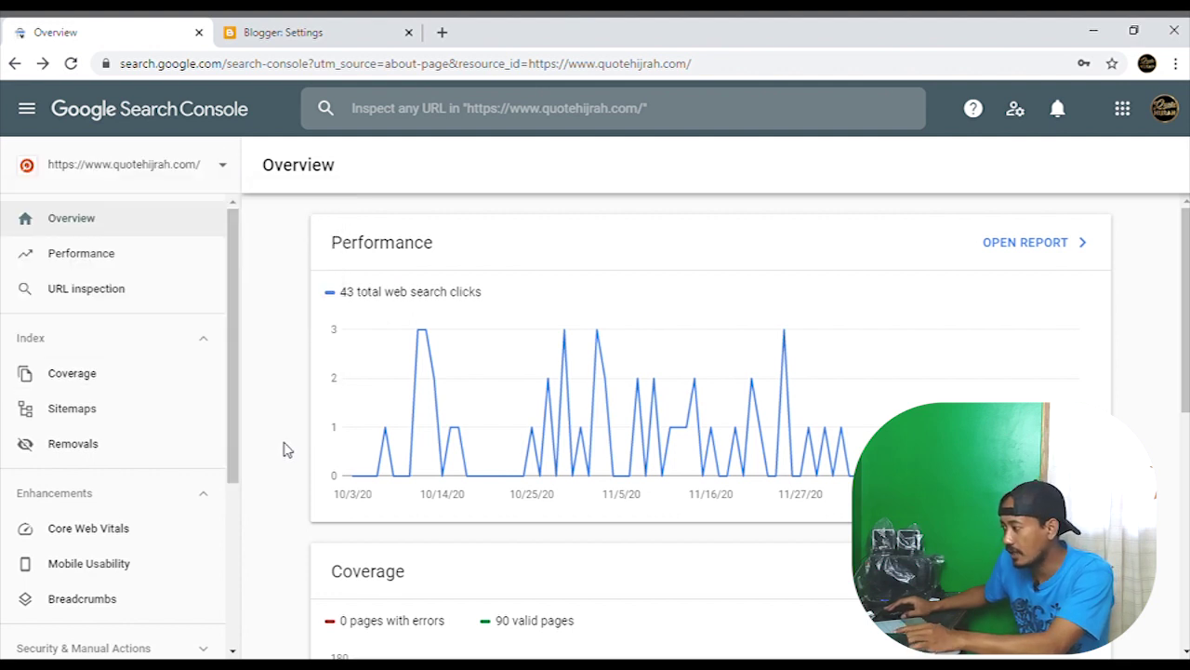
# Open the Sitemaps report for quotehijrah.com and review the submitted sitemaps.
pyautogui.click(74, 412)
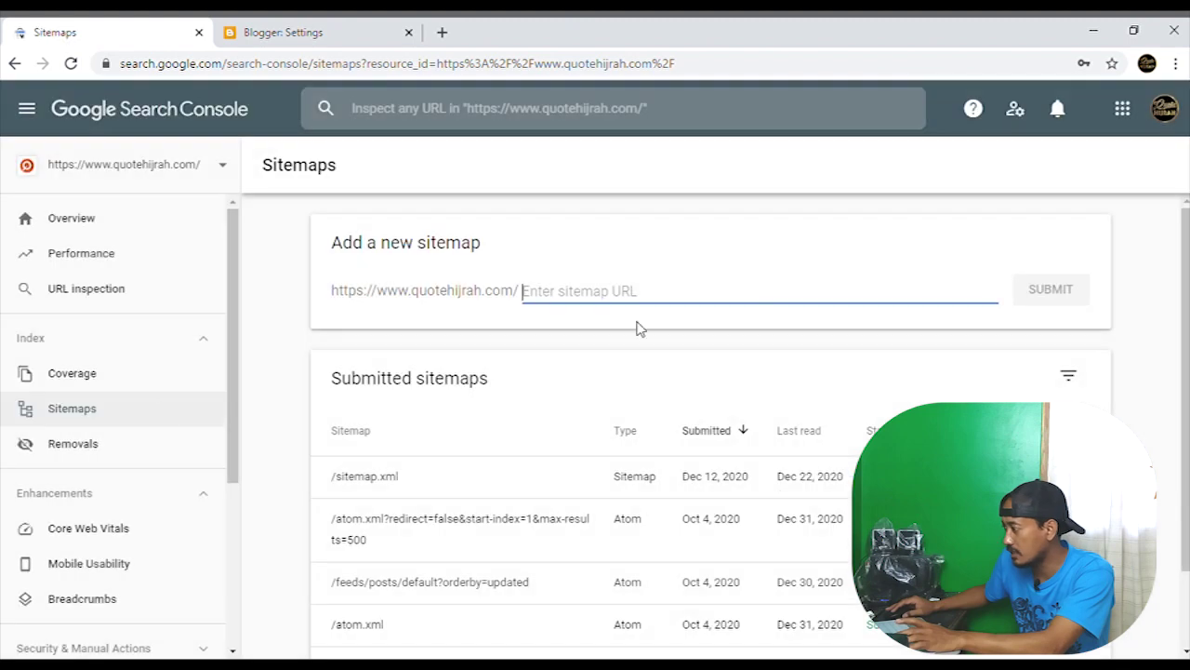
pyautogui.scroll(-1, 642, 327)
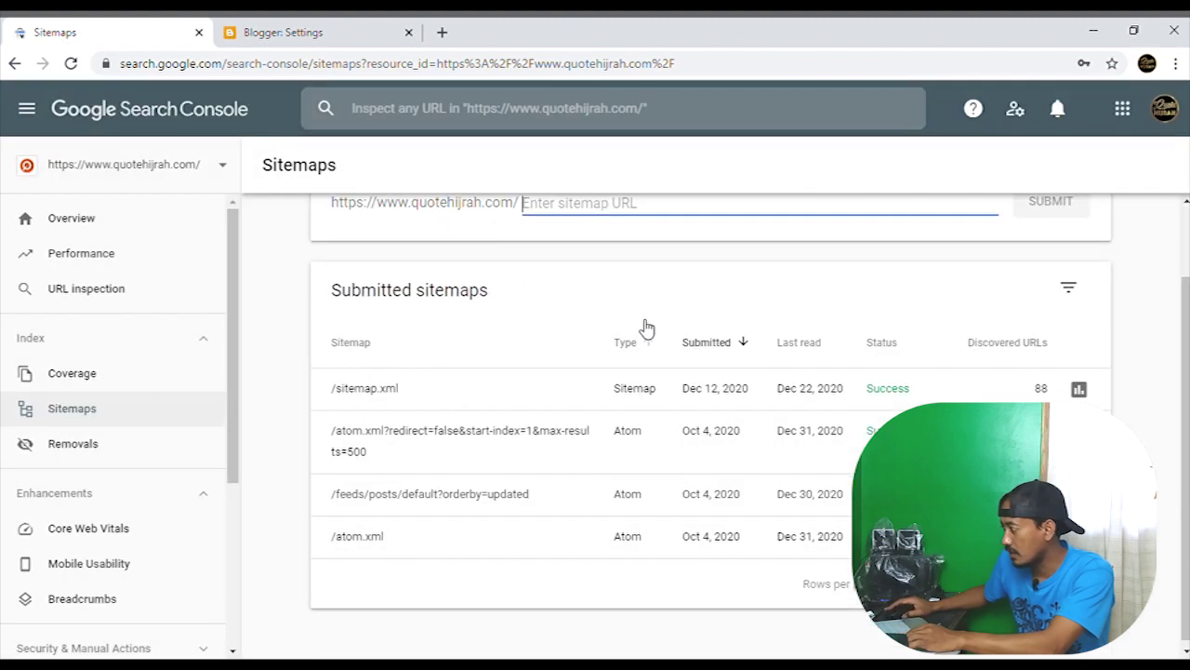
pyautogui.scroll(1, 642, 326)
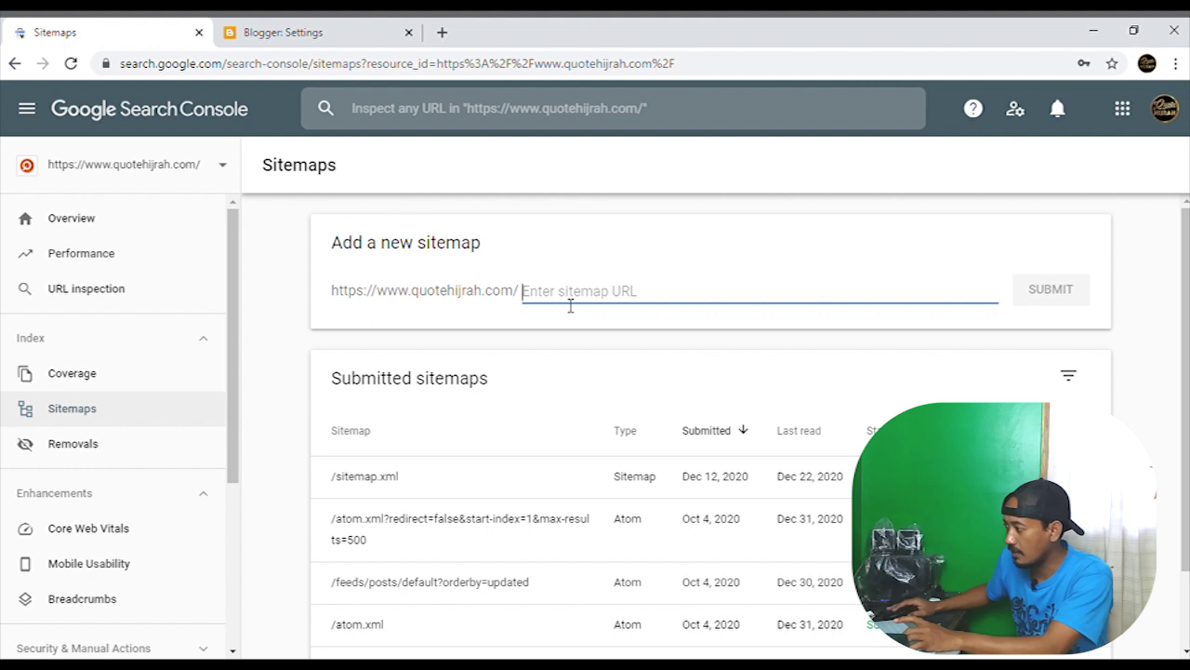
# Enter sitemap.xml as the new sitemap URL, and replace it with atom.xml.
pyautogui.write('site')
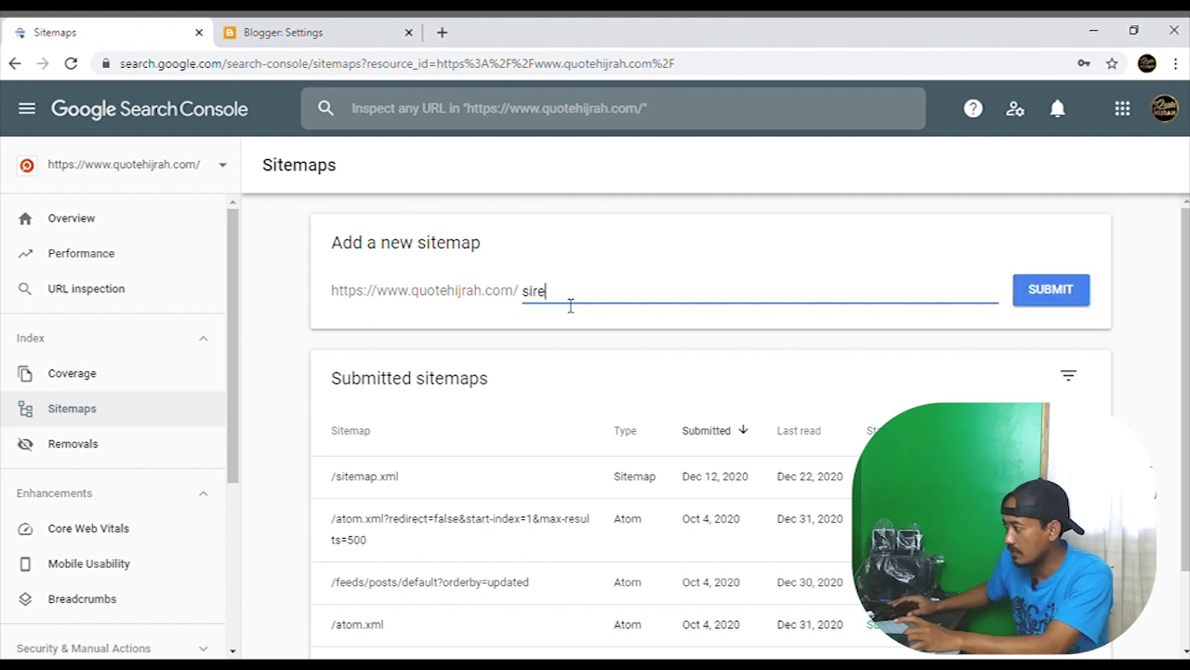
pyautogui.write('map.xml')
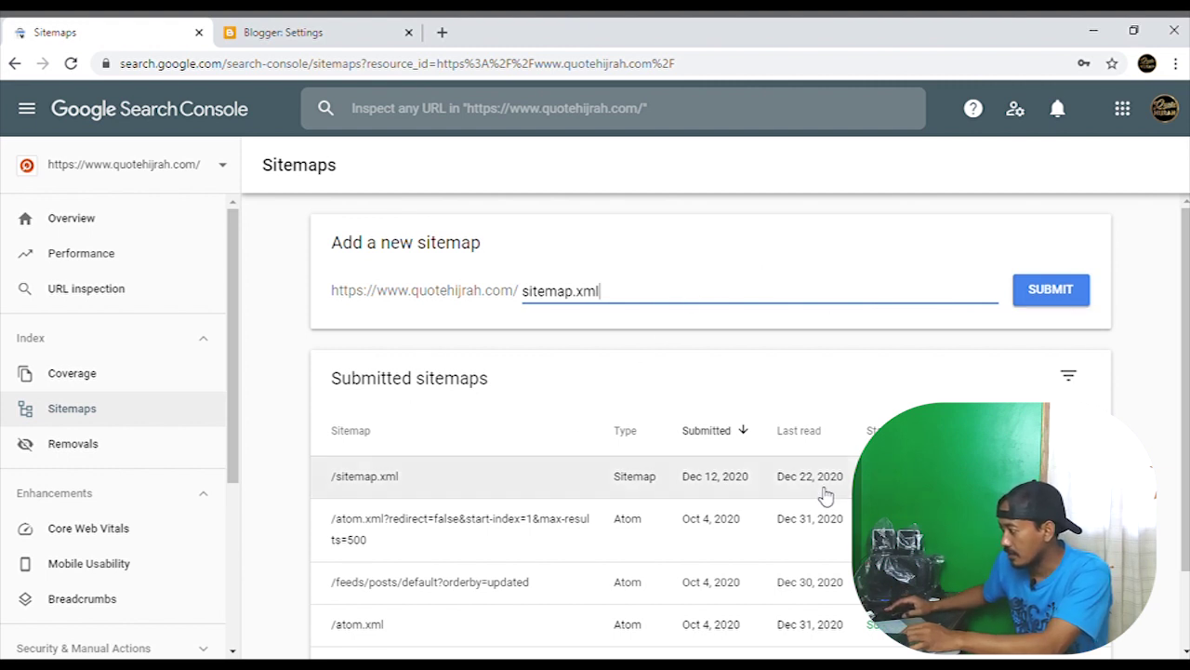
pyautogui.tripleClick(664, 299)
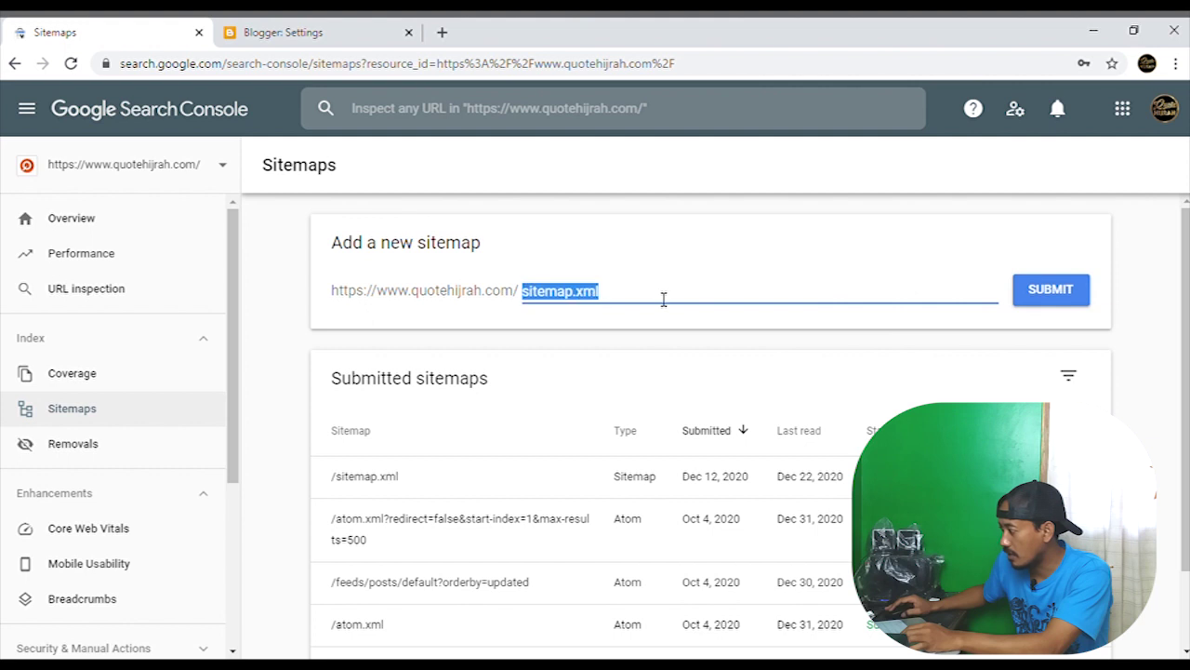
pyautogui.write('at')
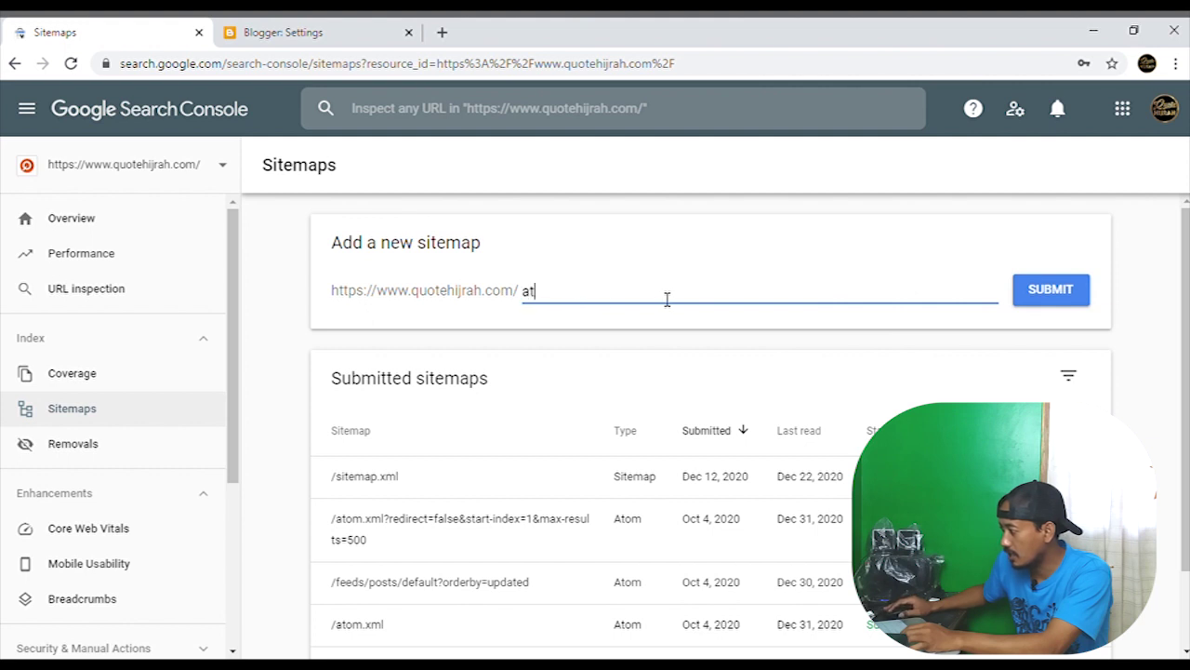
pyautogui.write('om.xml')
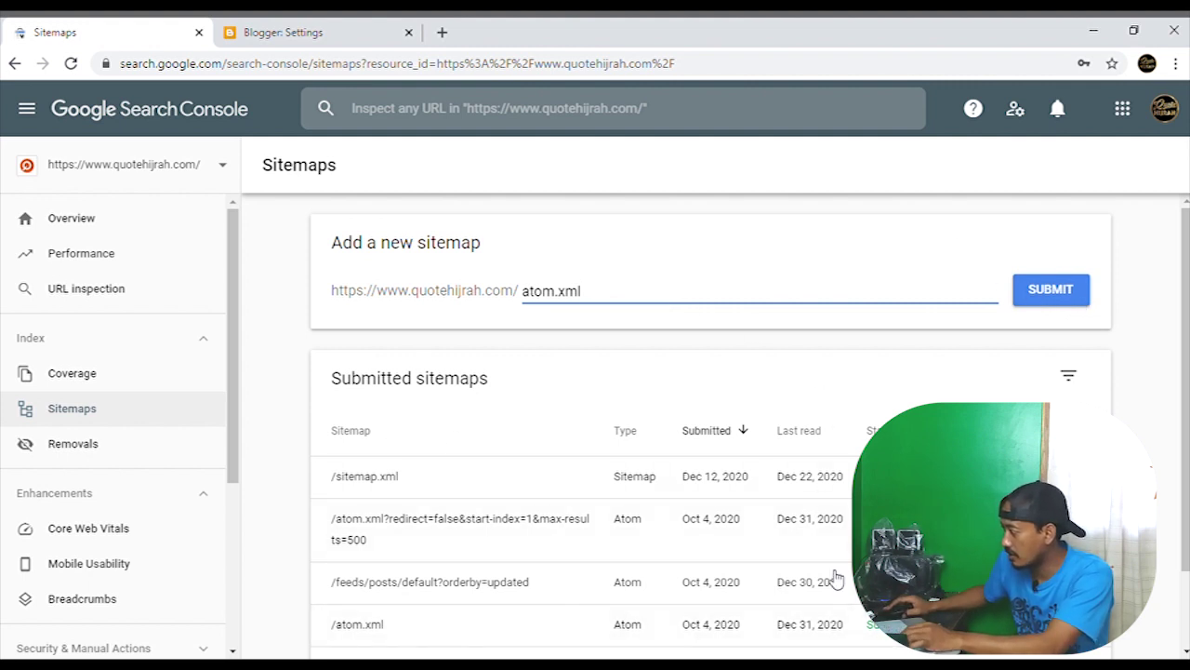
# Replace atom.xml with feeds/post as the new sitemap URL, and clear the entry without submitting it.
pyautogui.moveTo(583, 293); pyautogui.dragTo(519, 297)
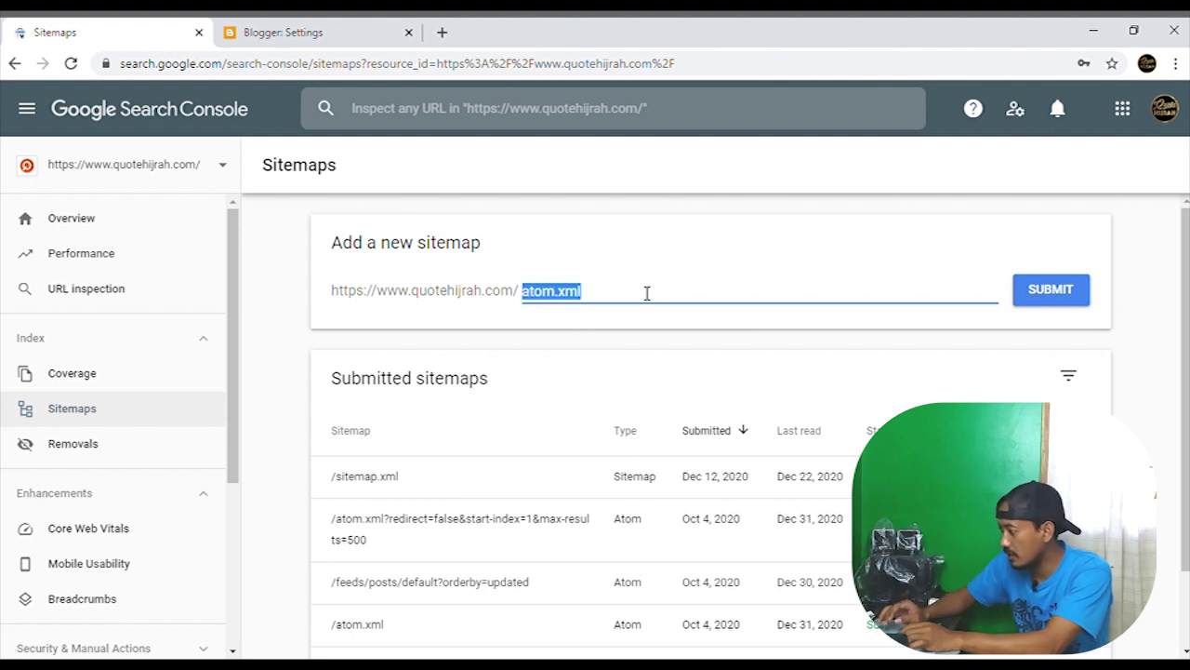
pyautogui.write('feeds')
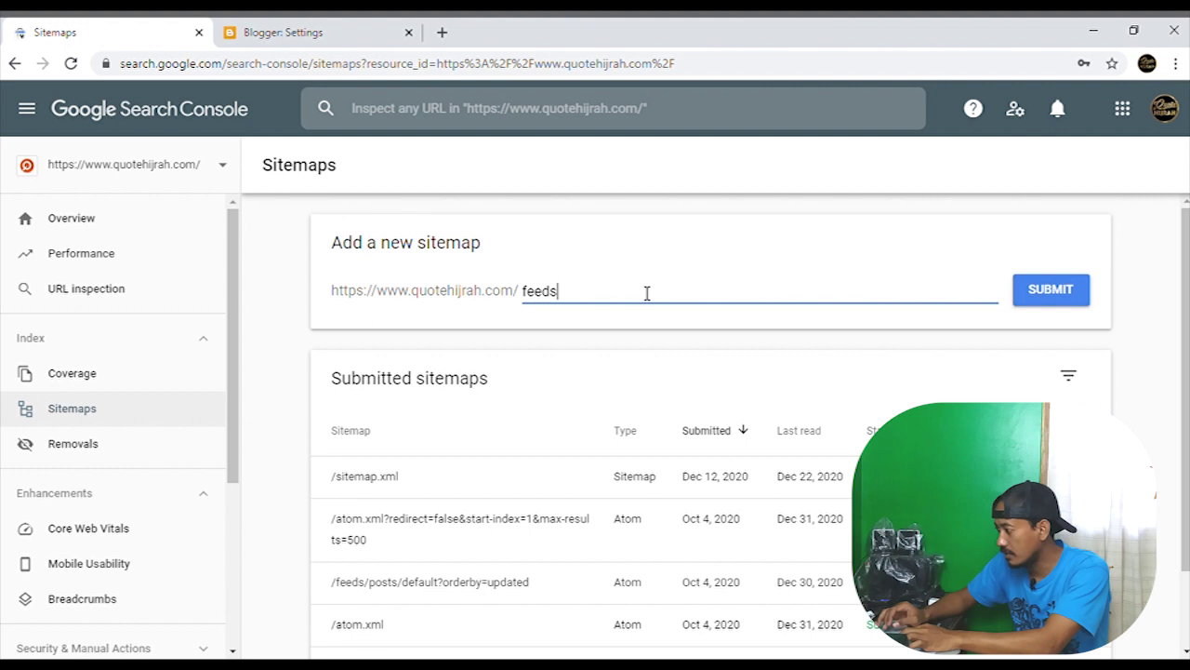
pyautogui.write('/post')
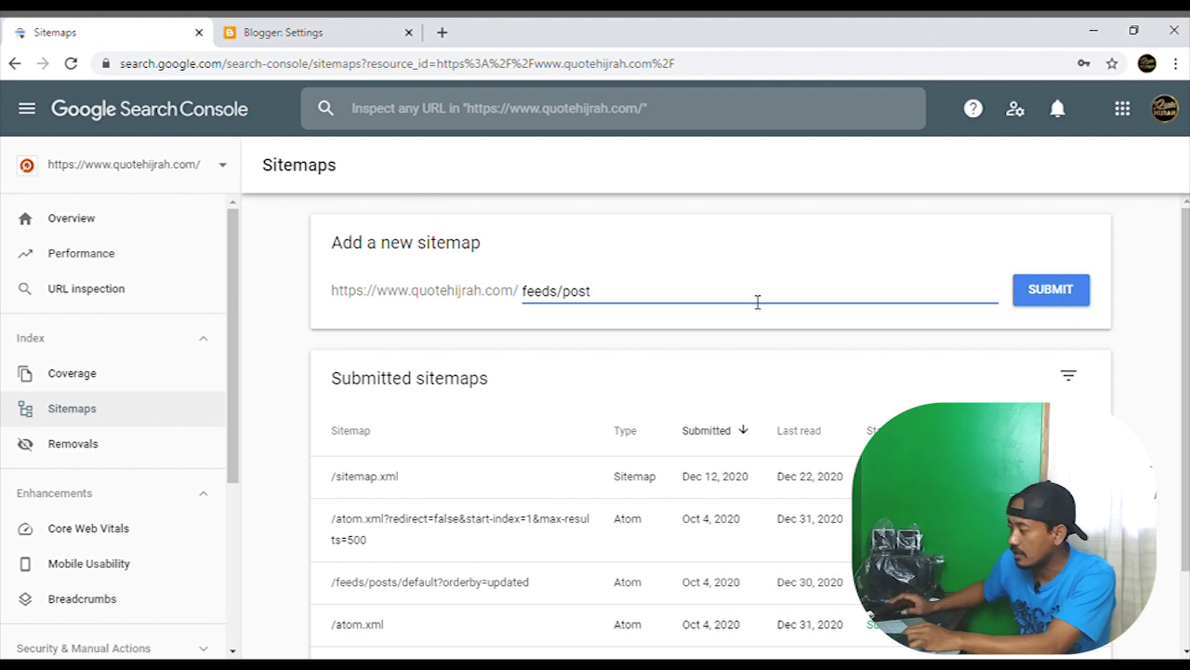
pyautogui.moveTo(620, 300); pyautogui.dragTo(538, 302)
pyautogui.press('BackSpace')
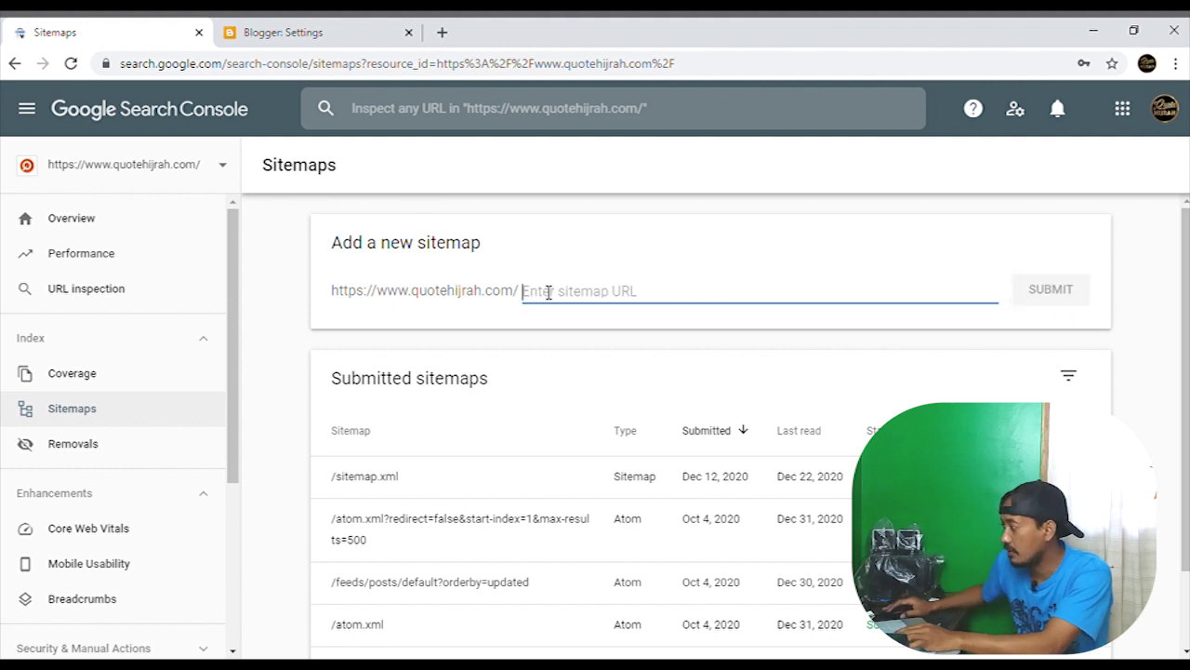
# Look over the submitted sitemaps, and switch to Blogger to filter the Pengetahuan Islam posts to Published.
pyautogui.scroll(-1, 604, 414)
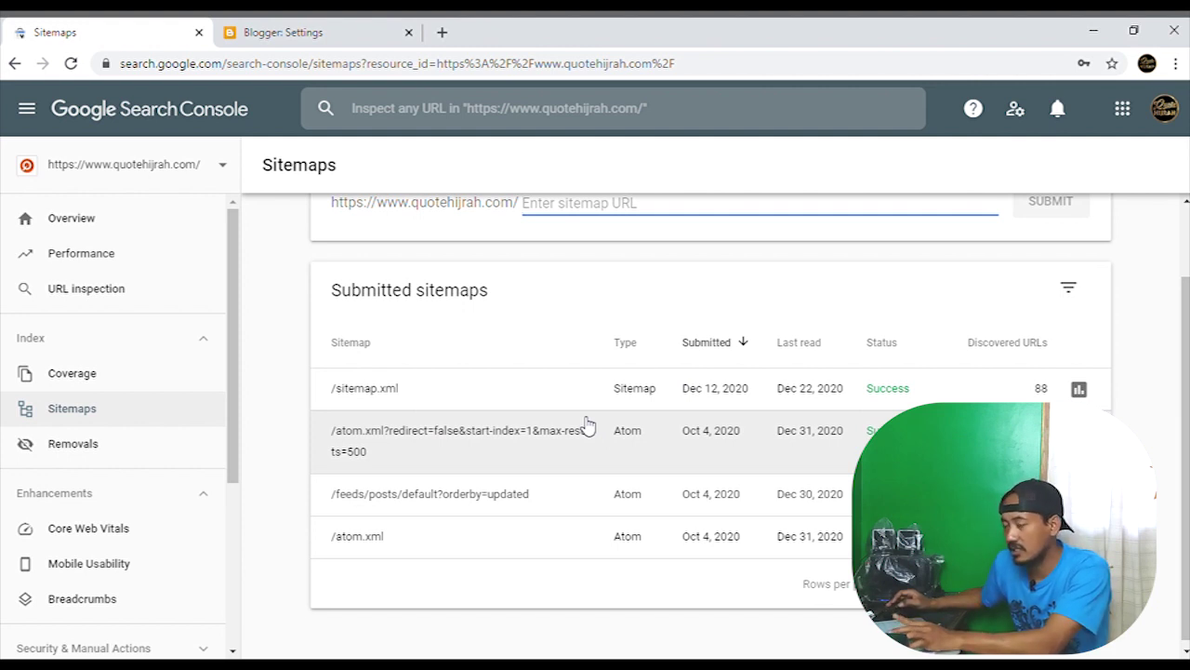
pyautogui.scroll(1, 549, 425)
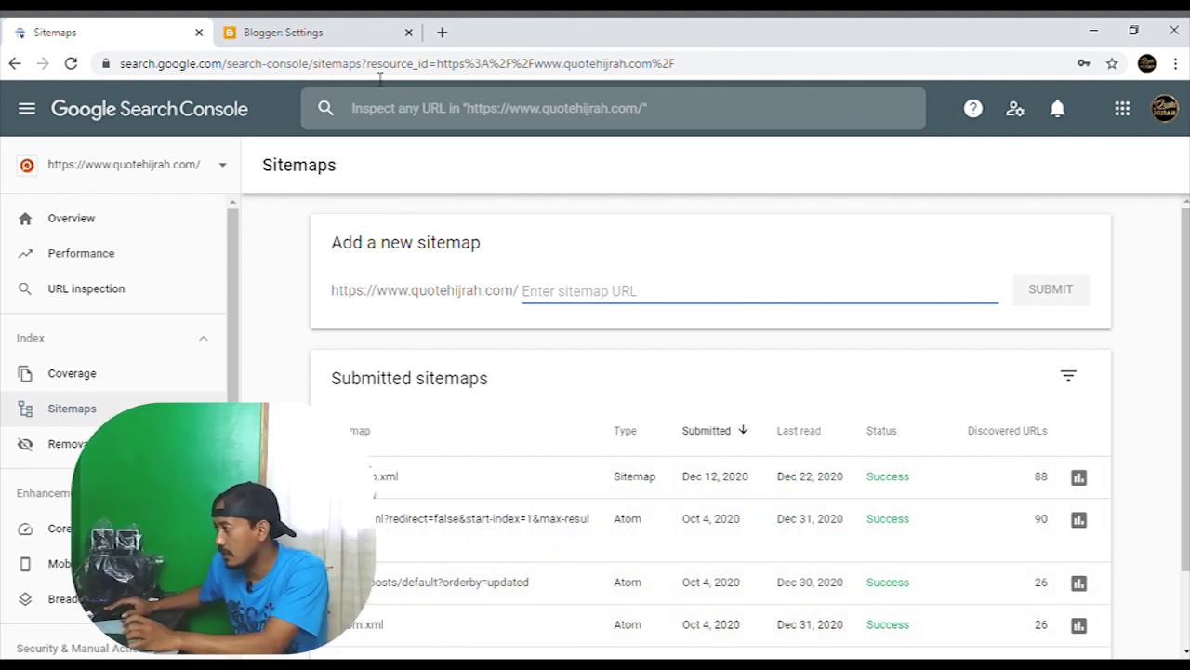
pyautogui.click(359, 27)
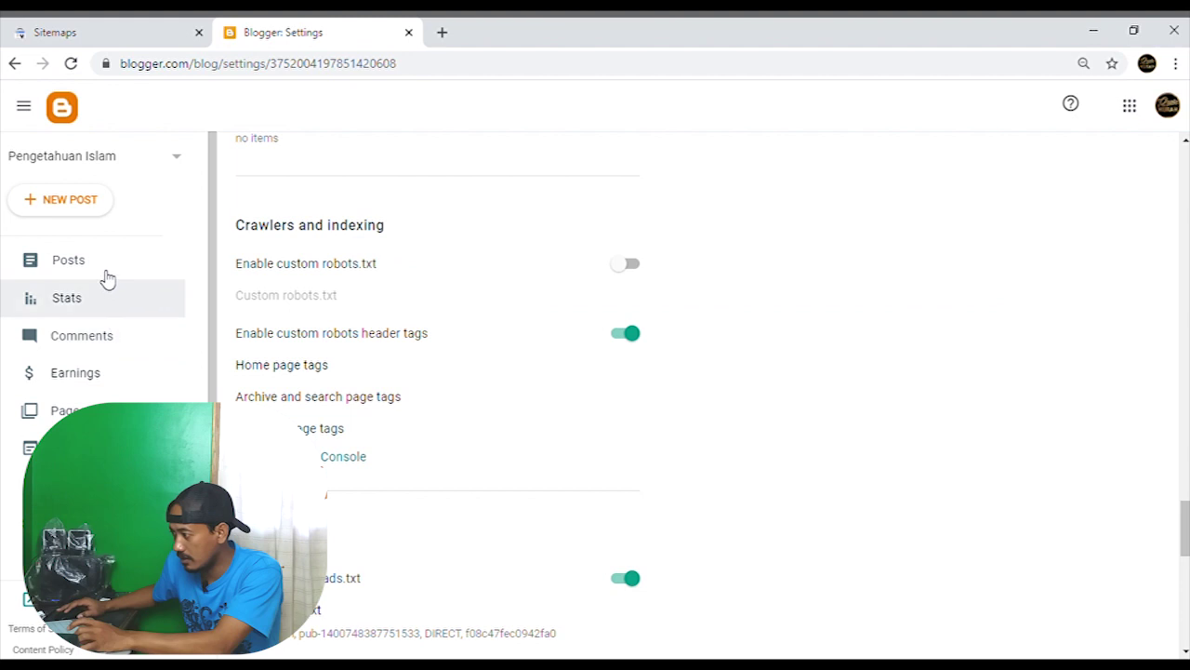
pyautogui.click(70, 261)
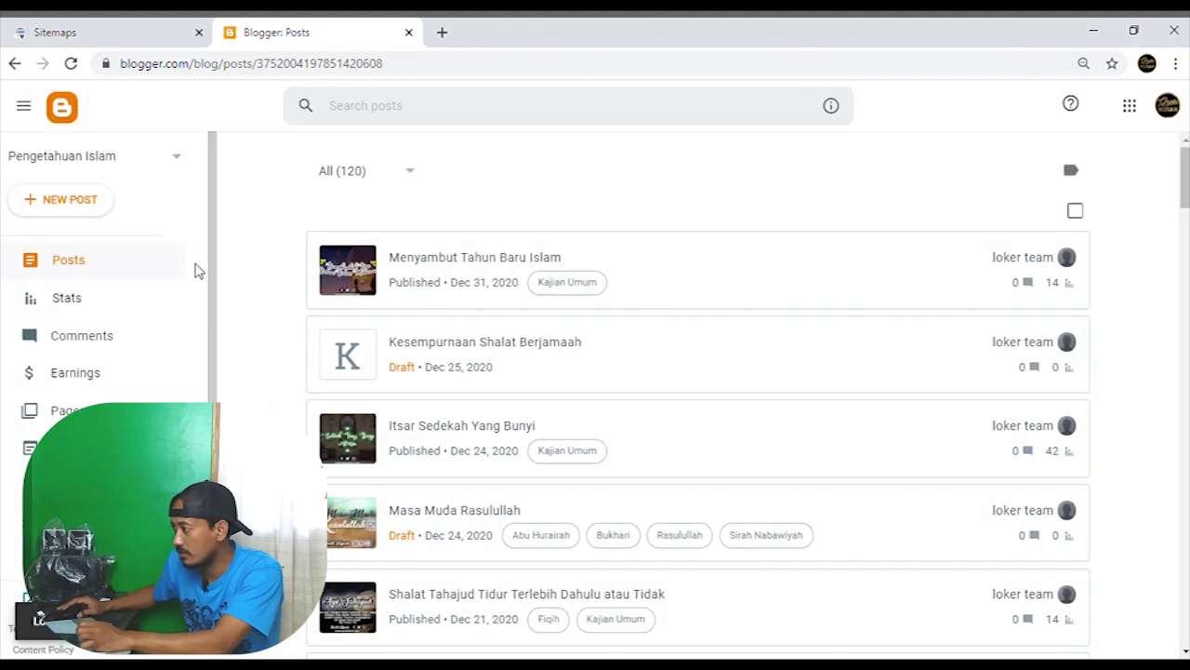
pyautogui.click(416, 172)
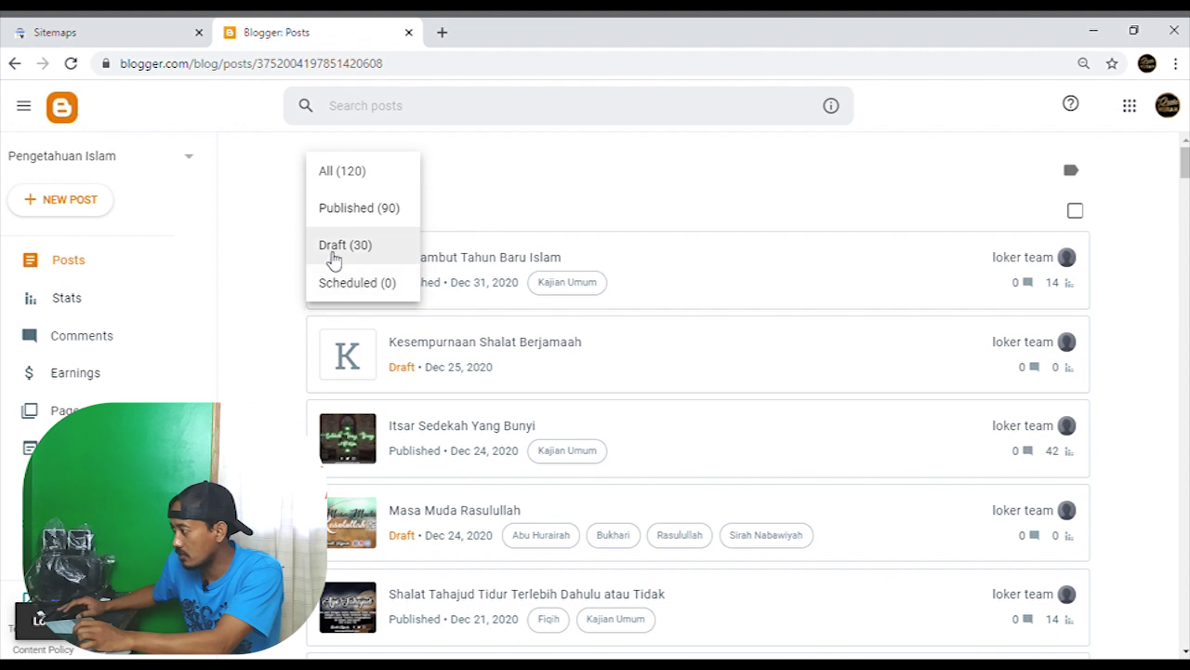
pyautogui.click(367, 209)
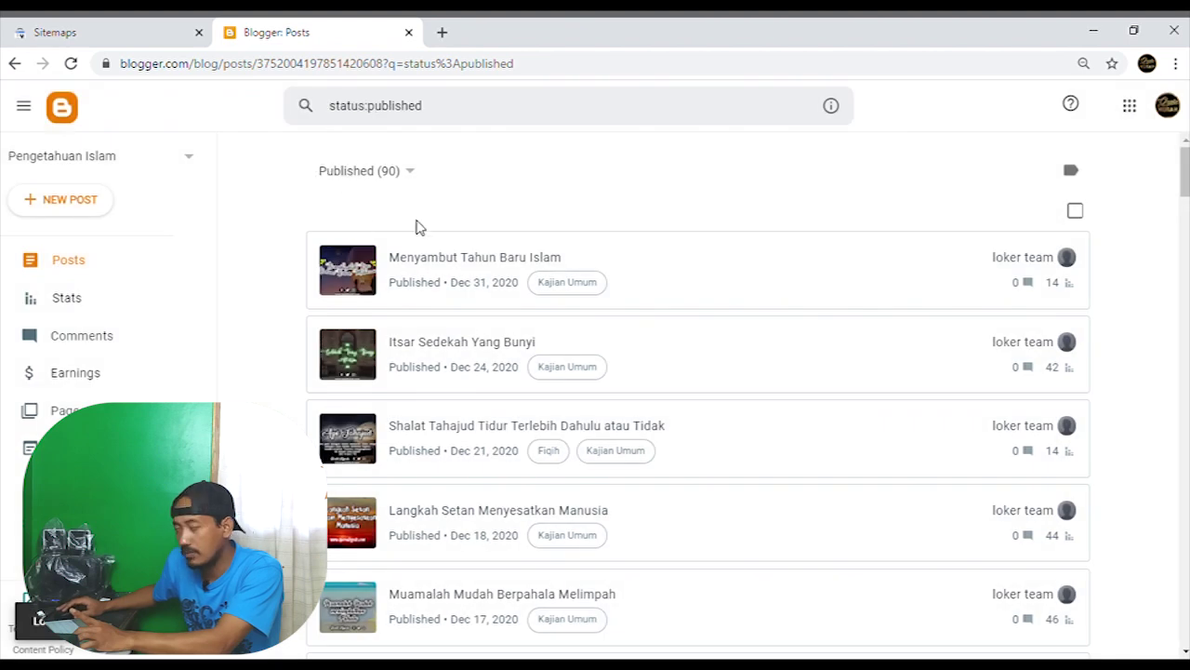
# Return to Search Console and examine the discovered URLs of each submitted sitemap against the published posts.
pyautogui.click(93, 28)
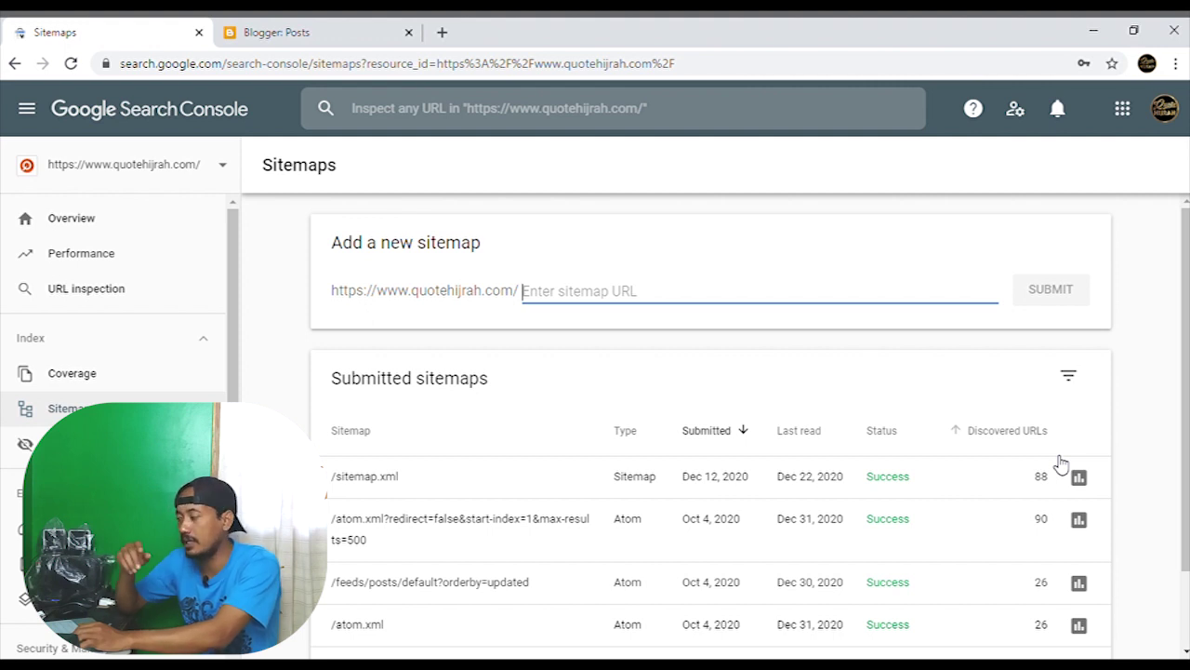
pyautogui.scroll(-2, 842, 466)
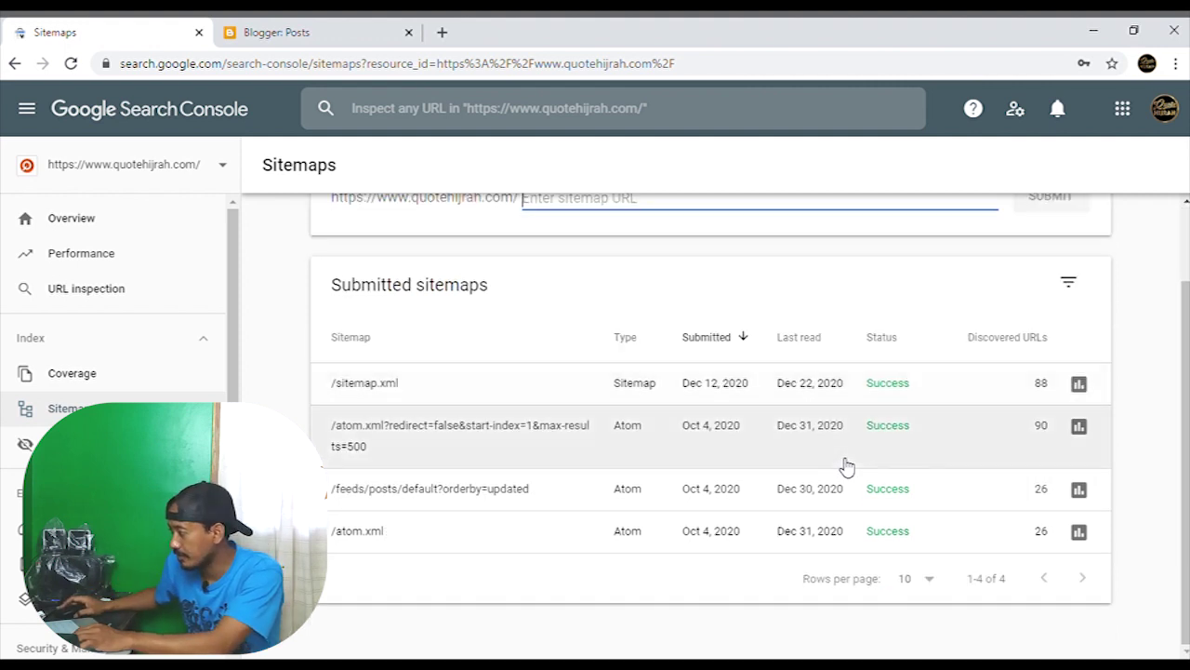